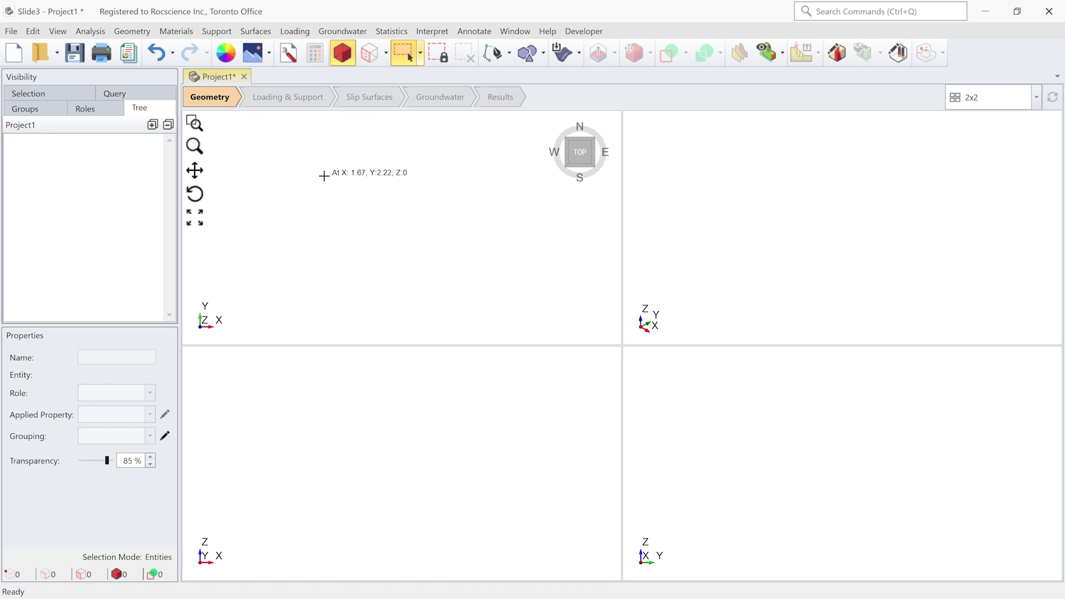
# Open the Geometry menu in the new, empty Project1
pyautogui.click(136, 31)
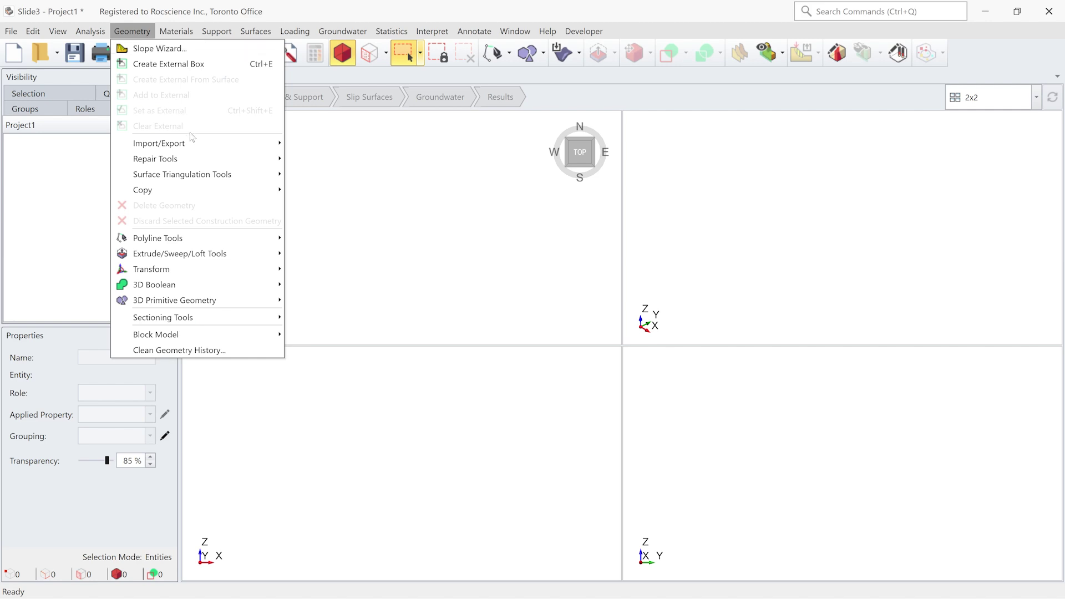
# Load litho_metavolcanics.rsgeomobj and Open Pit Shell and Topo.rsgeomobj into the Import Geometry preview
pyautogui.moveTo(196, 145)
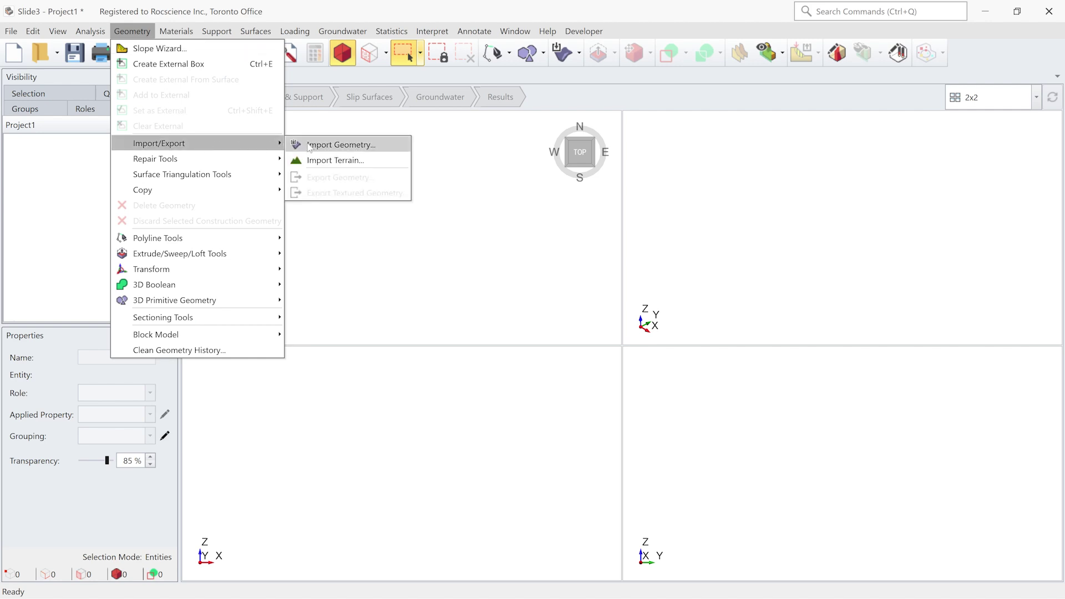
pyautogui.click(333, 145)
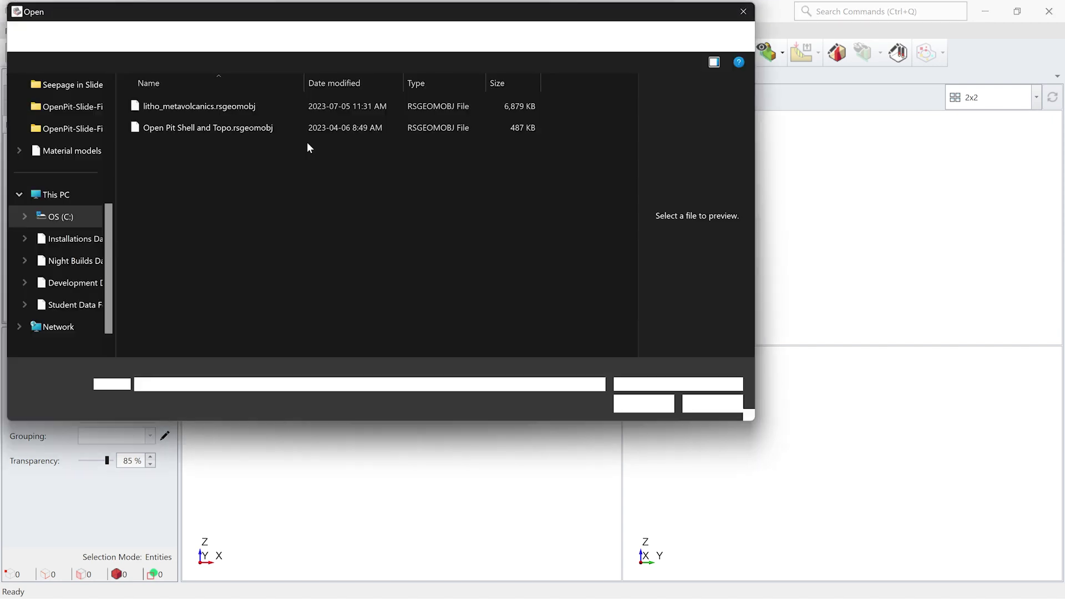
pyautogui.click(204, 131)
pyautogui.click(200, 113)
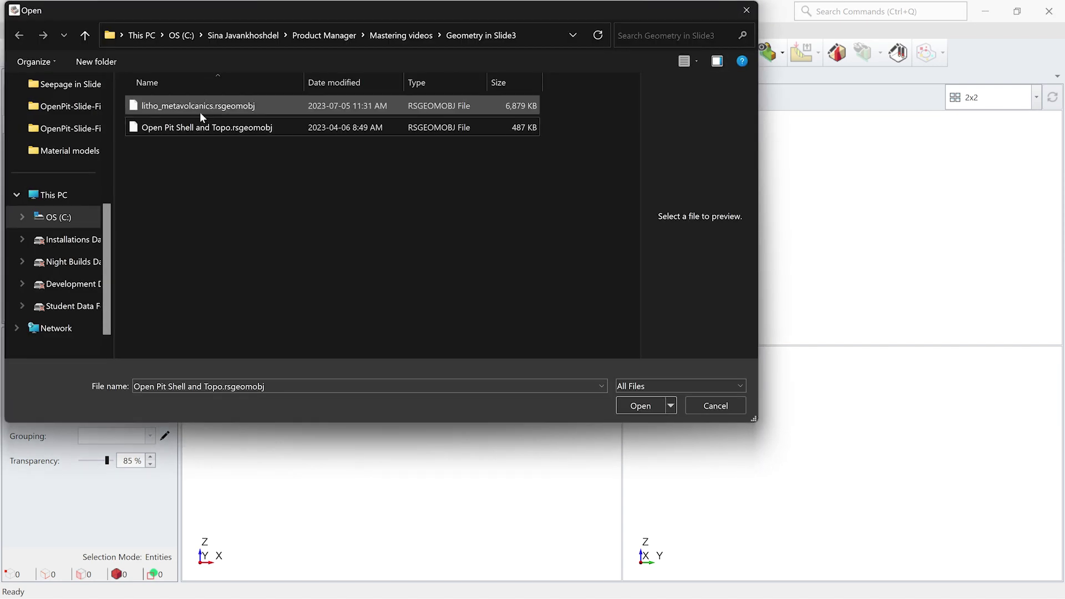
pyautogui.click(201, 127)
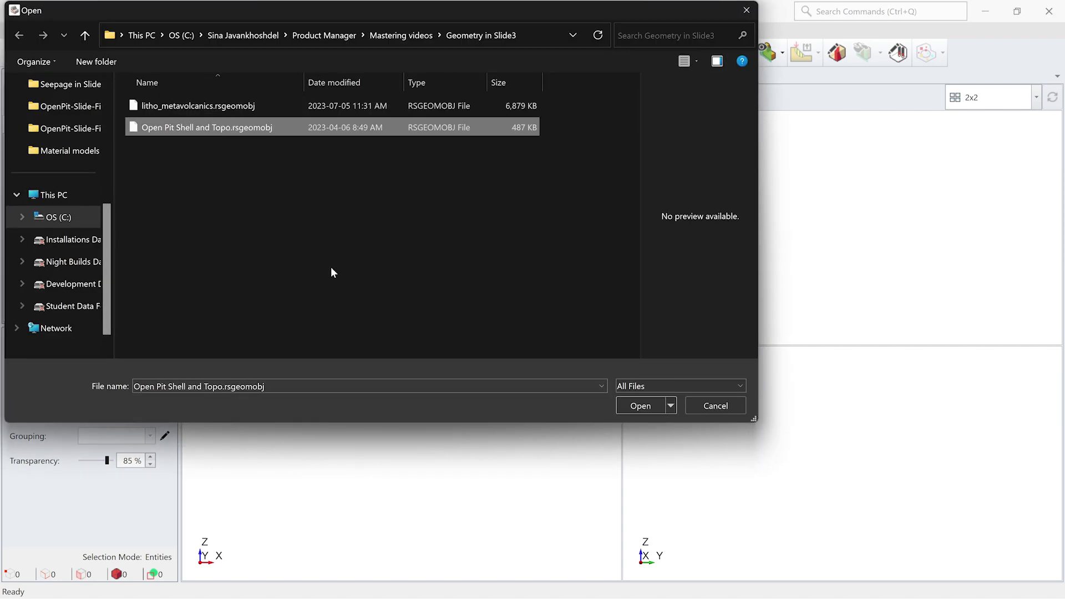
pyautogui.click(703, 385)
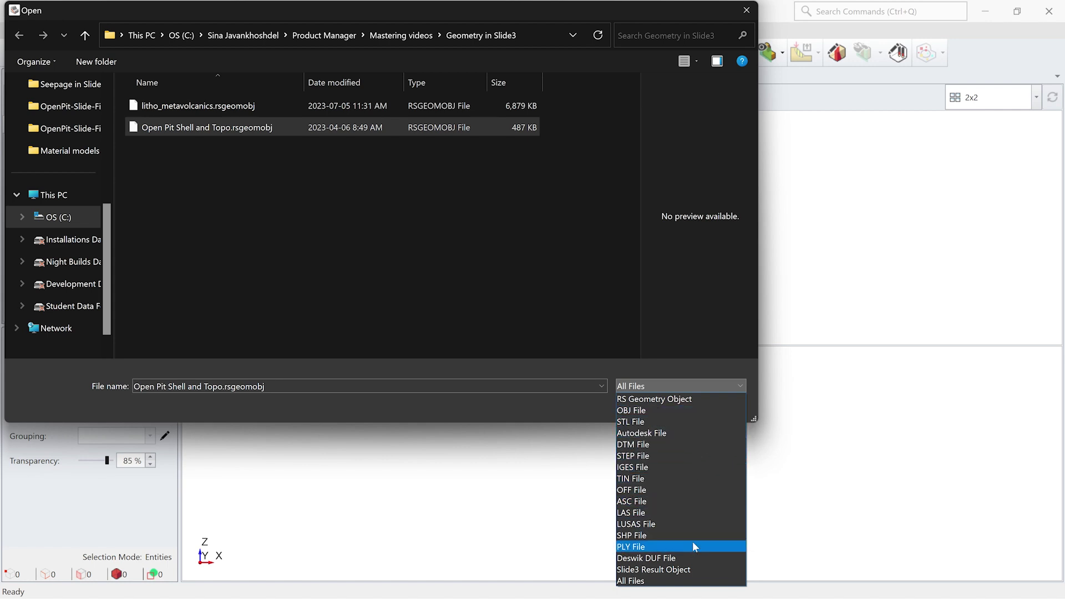
pyautogui.click(228, 192)
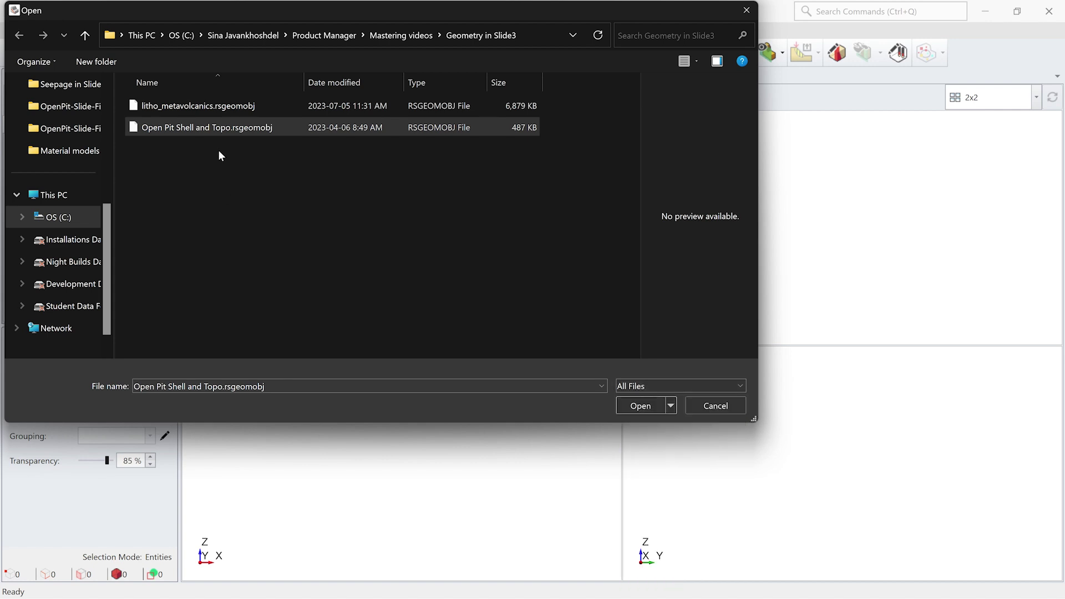
pyautogui.click(207, 105)
pyautogui.keyDown('ctrl'); pyautogui.click(217, 132); pyautogui.keyUp('ctrl')
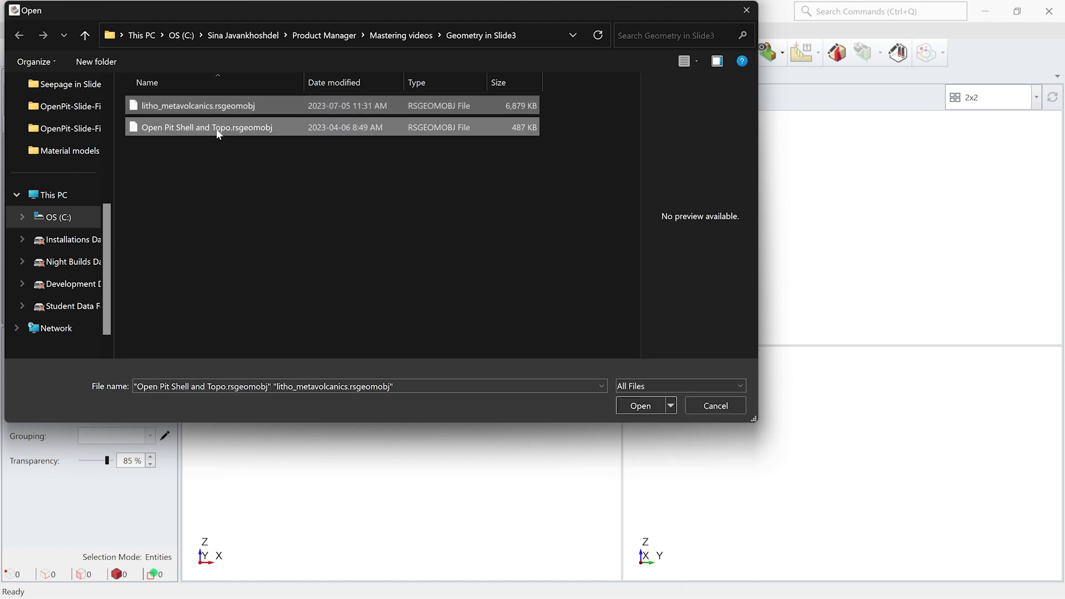
pyautogui.click(639, 406)
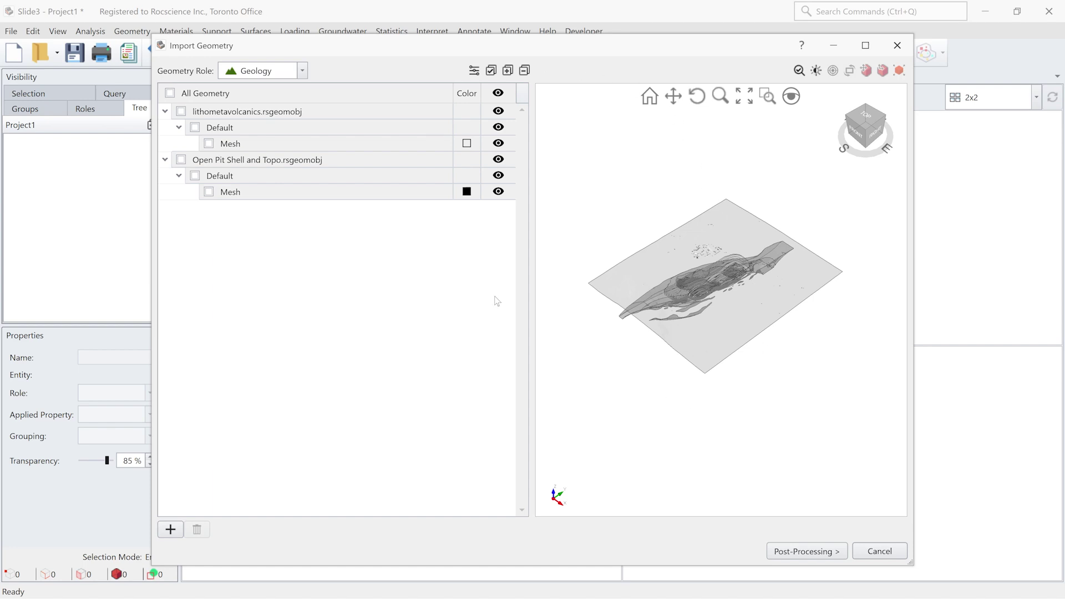
# Import both meshes with All Geometry checked in the Geology role, through Post-Processing to Done
pyautogui.click(180, 160)
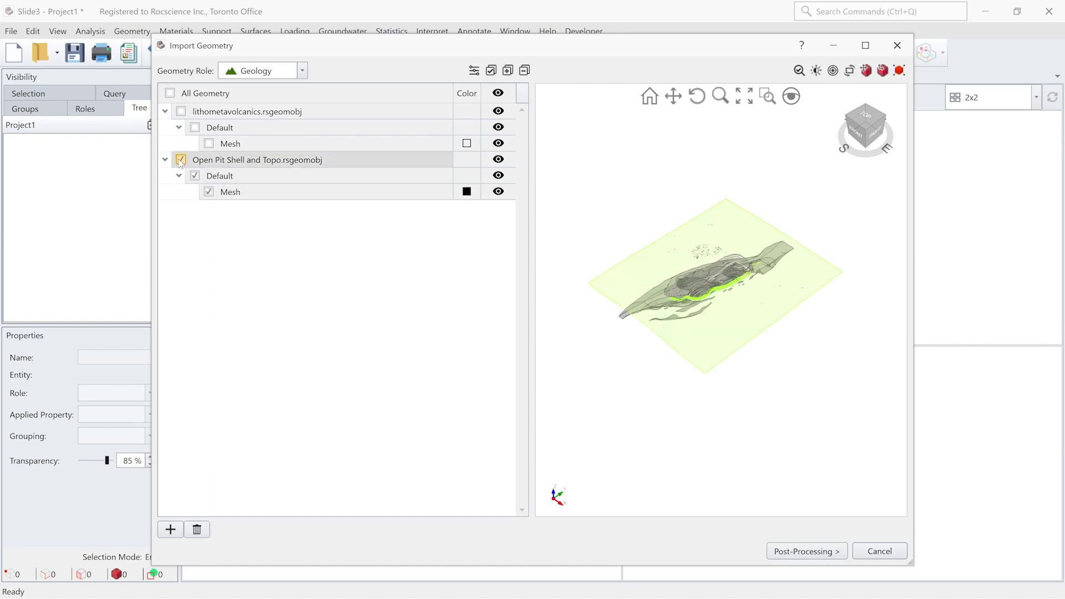
pyautogui.click(169, 93)
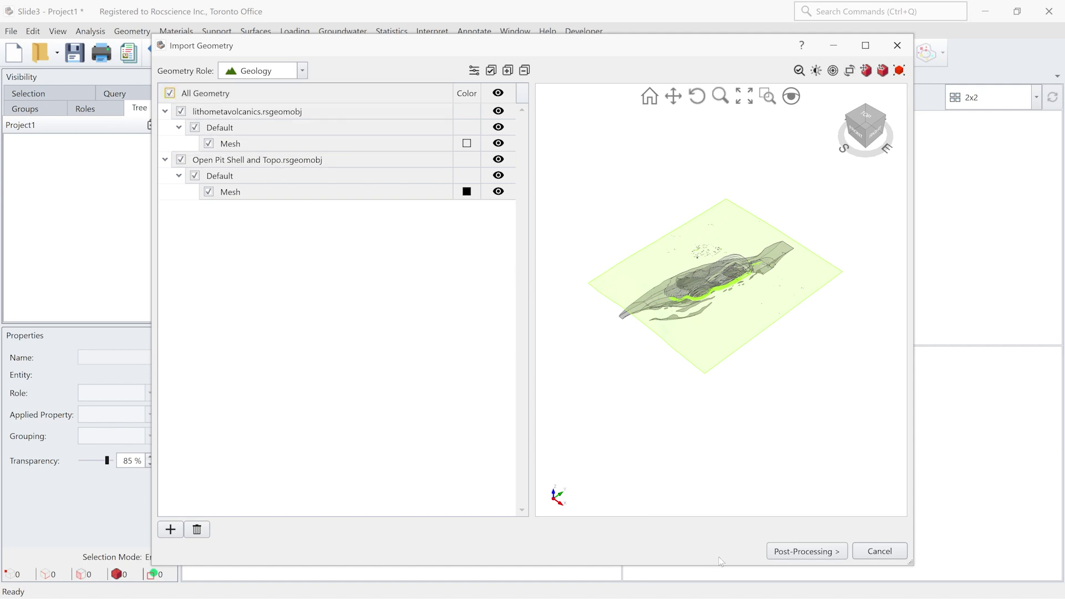
pyautogui.click(791, 552)
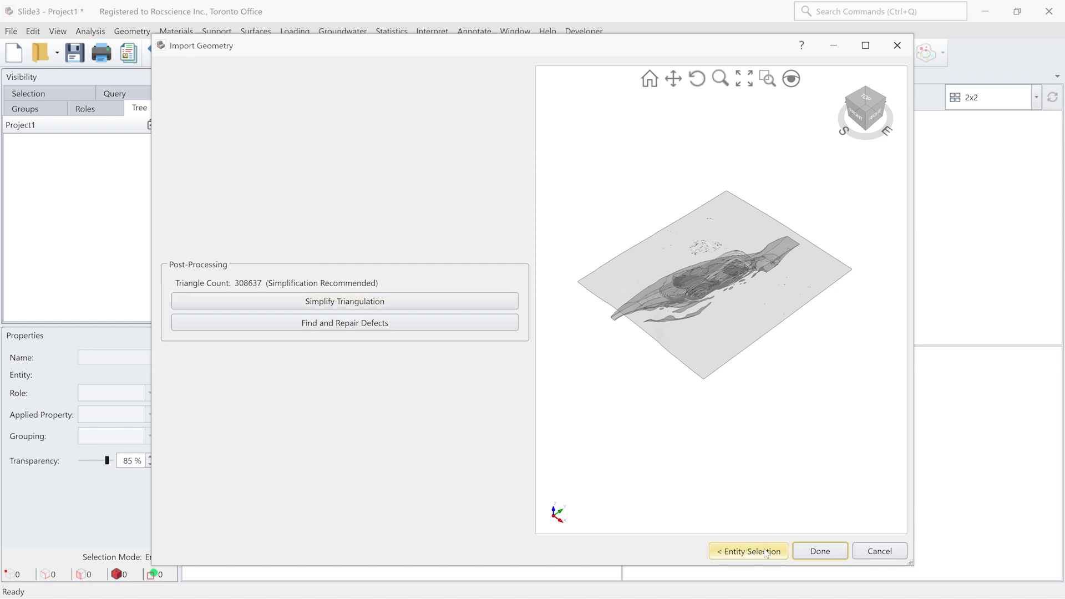
pyautogui.click(816, 555)
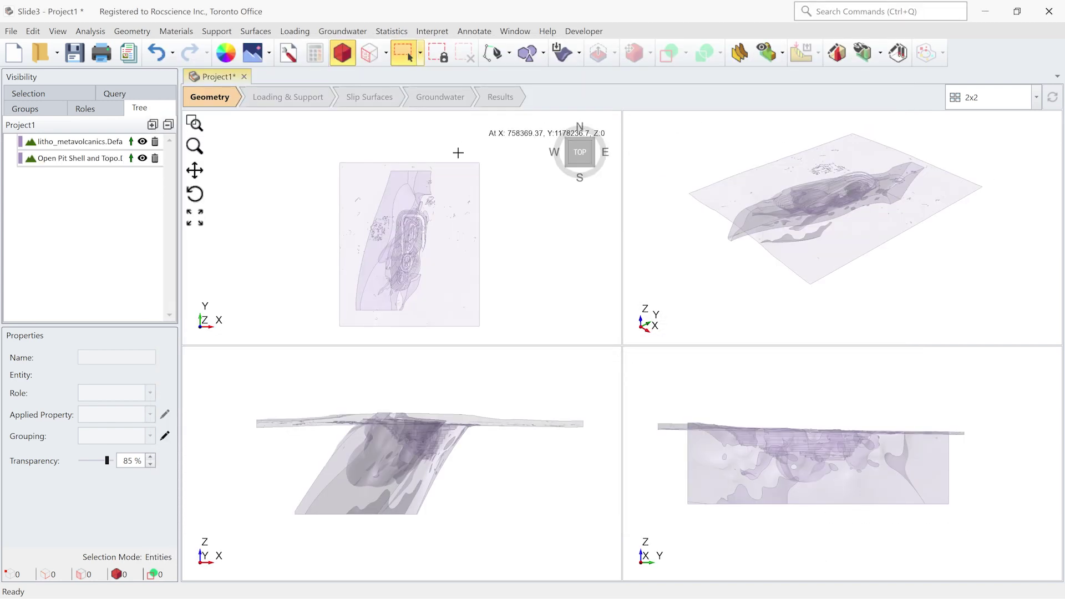
# Inspect each geometry in the Tree, then select litho_metavolcanics and Open Pit Shell and Topo together
pyautogui.click(462, 211)
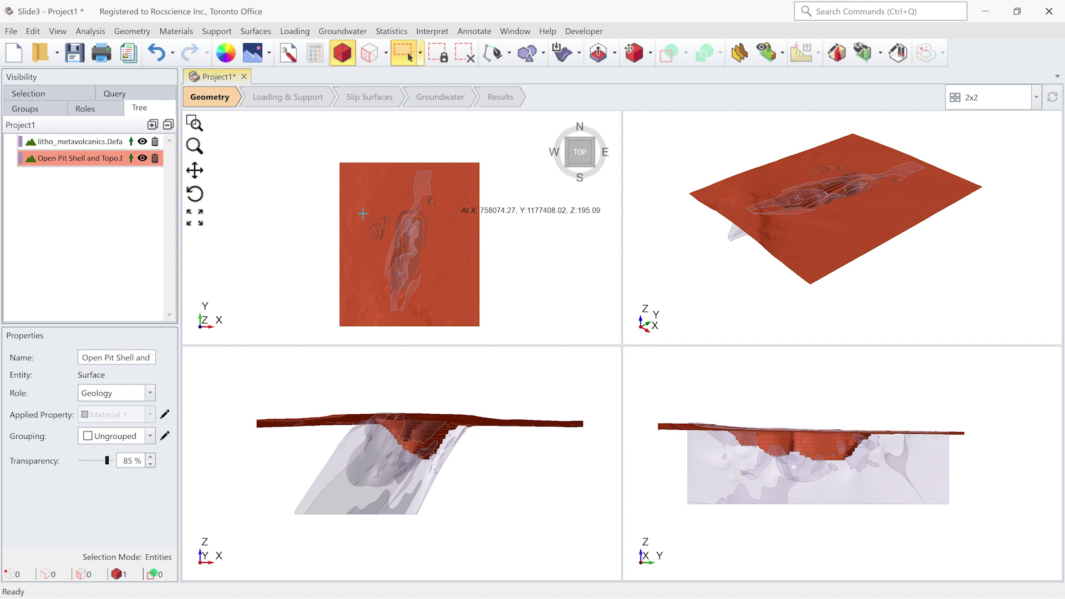
pyautogui.click(97, 144)
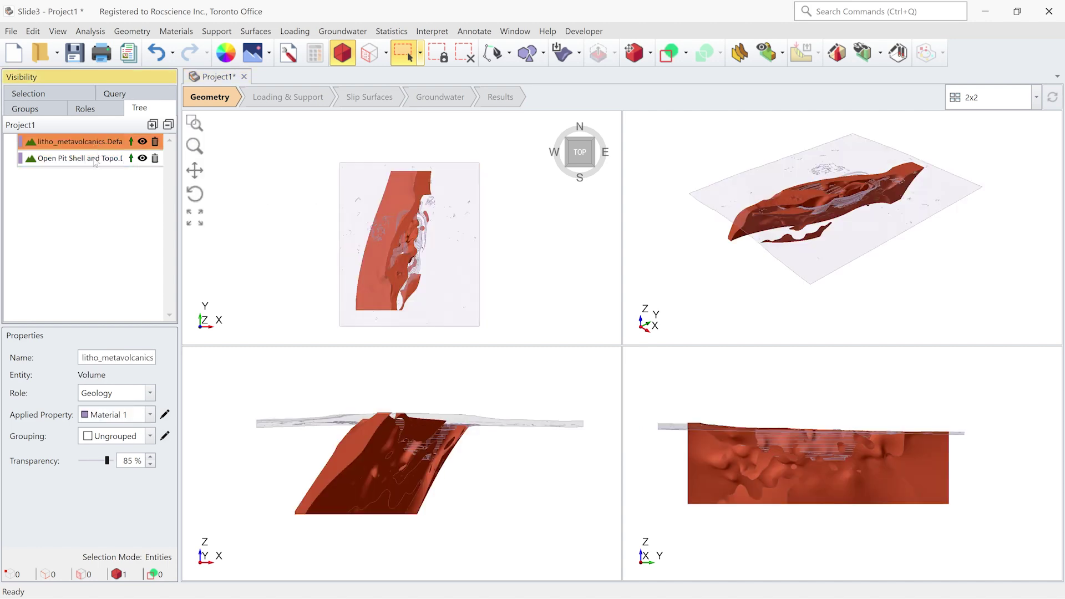
pyautogui.click(92, 160)
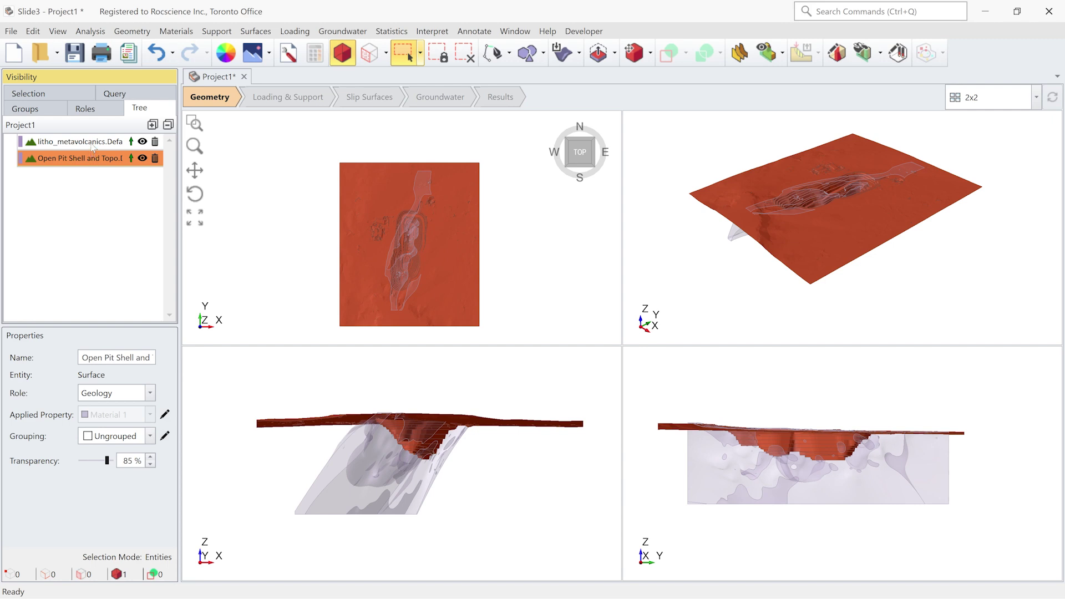
pyautogui.click(92, 143)
pyautogui.press('Down')
pyautogui.press('Up')
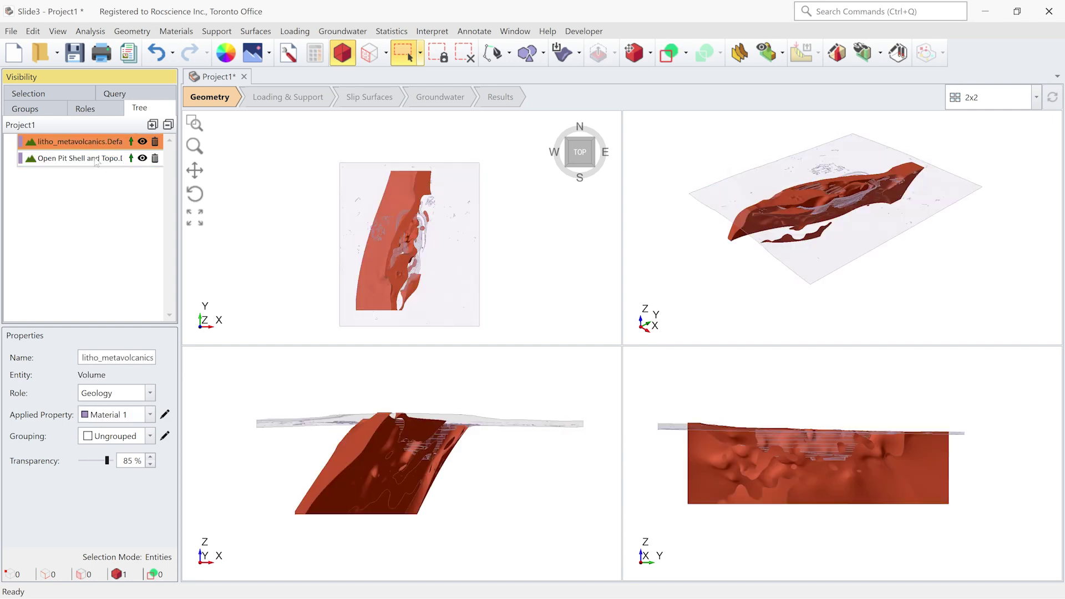
pyautogui.keyDown('ctrl'); pyautogui.click(95, 160); pyautogui.keyUp('ctrl')
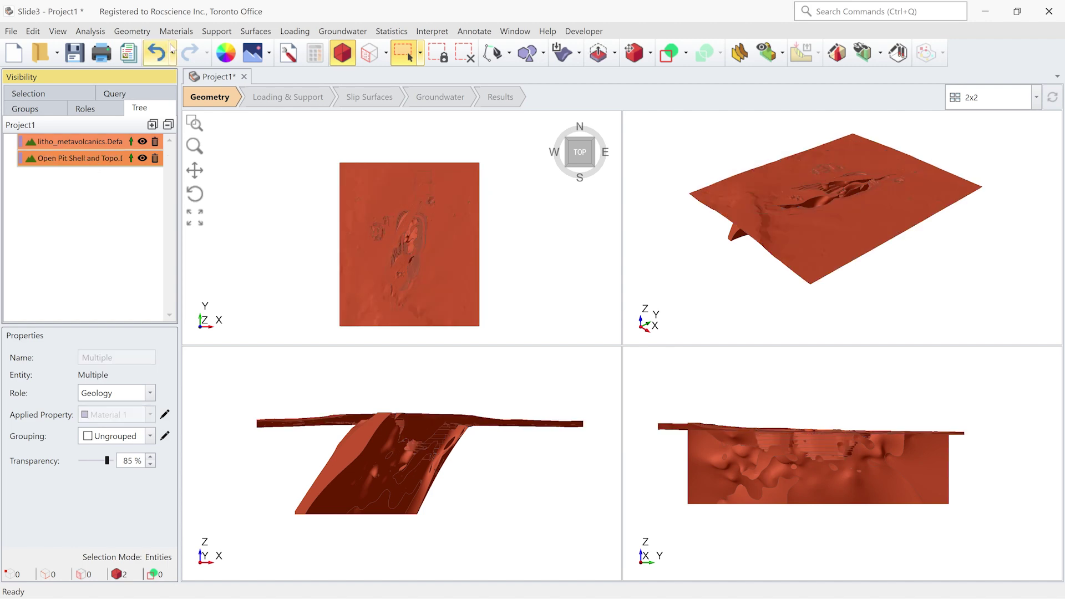
pyautogui.click(133, 32)
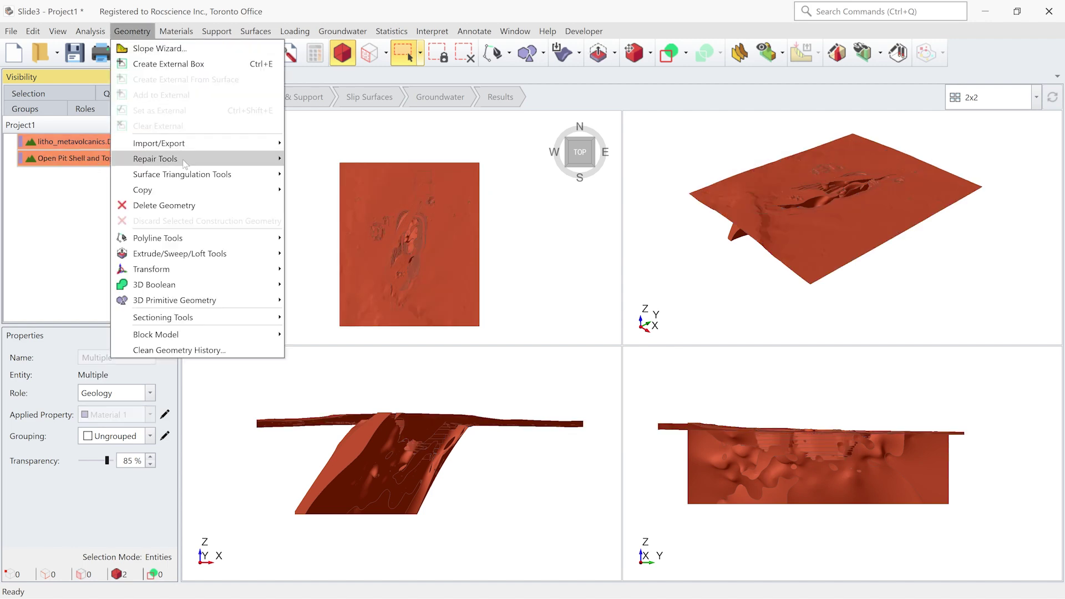
# Re-triangulate both geometries with Medium feature preservation, 1° patch angle tolerance and Auto resolution
pyautogui.moveTo(183, 175)
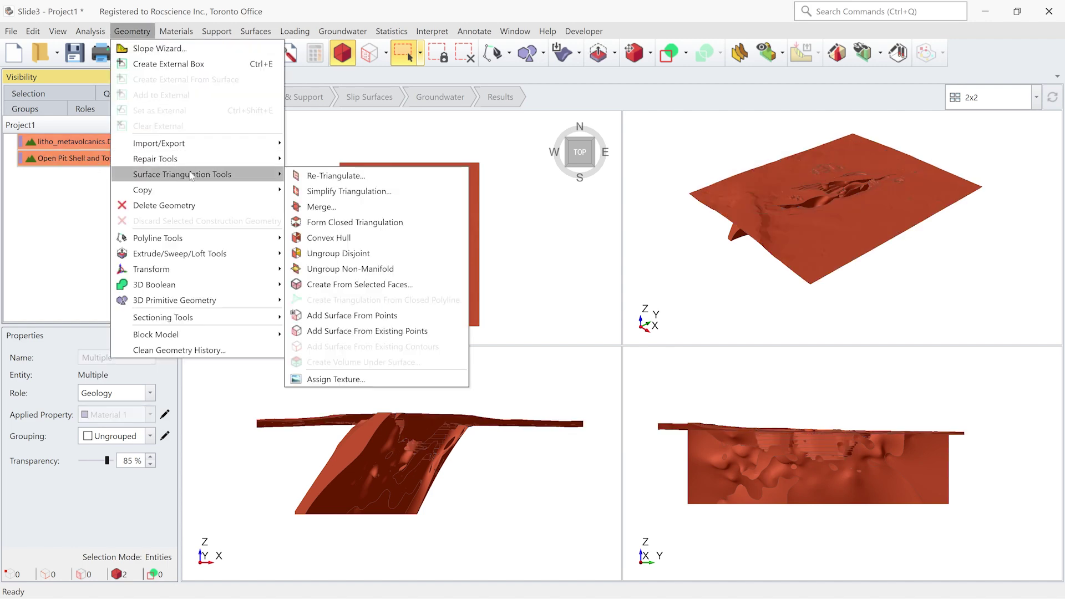
pyautogui.click(314, 177)
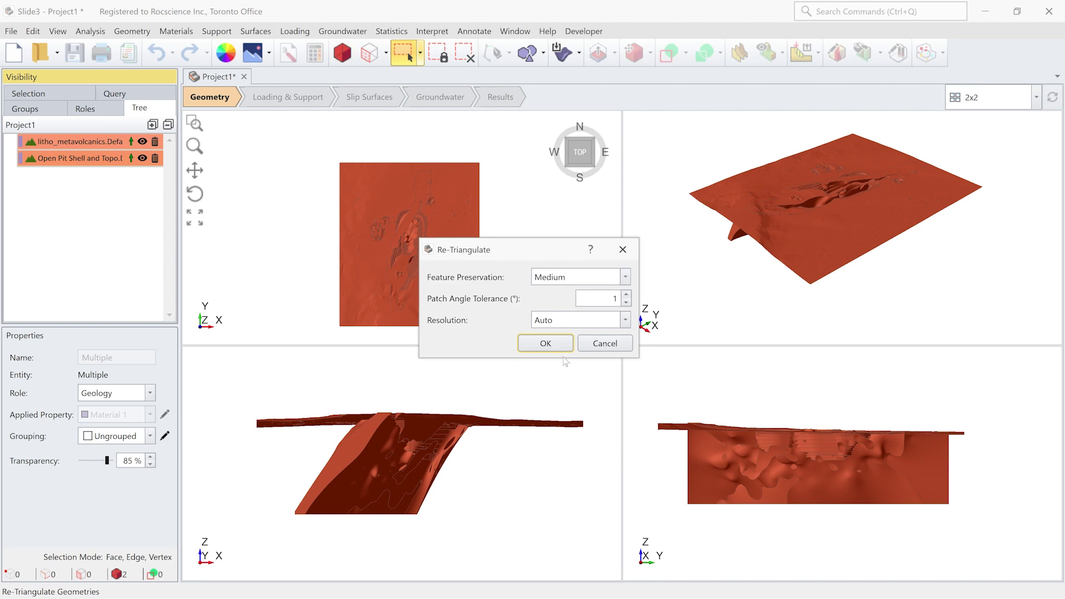
pyautogui.click(546, 343)
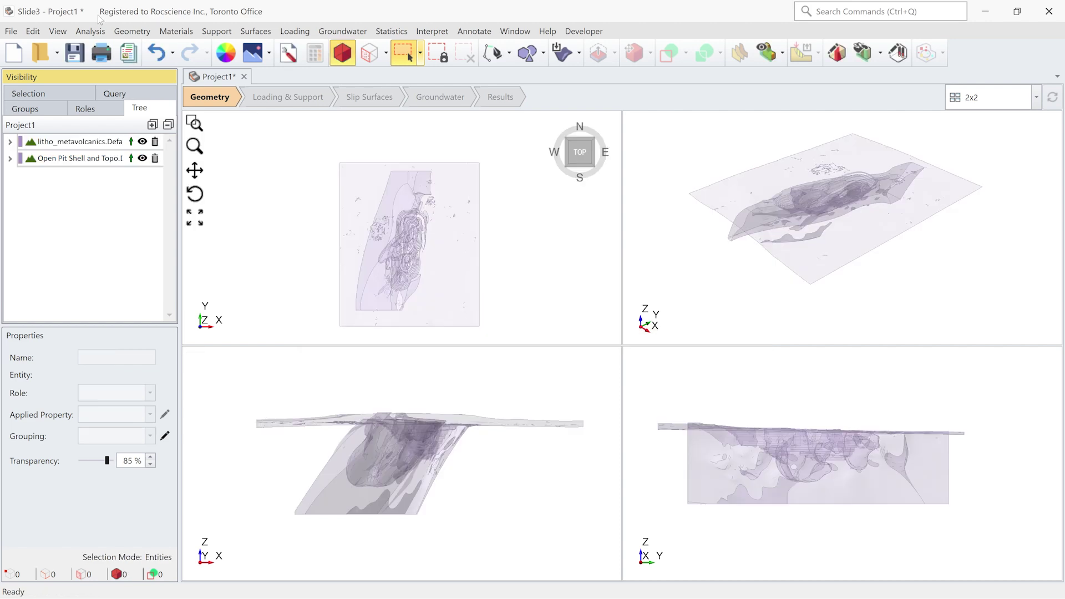
# Turn off Show All Edges for smooth shading, then select the Open Pit Shell and Topo surface
pyautogui.click(56, 31)
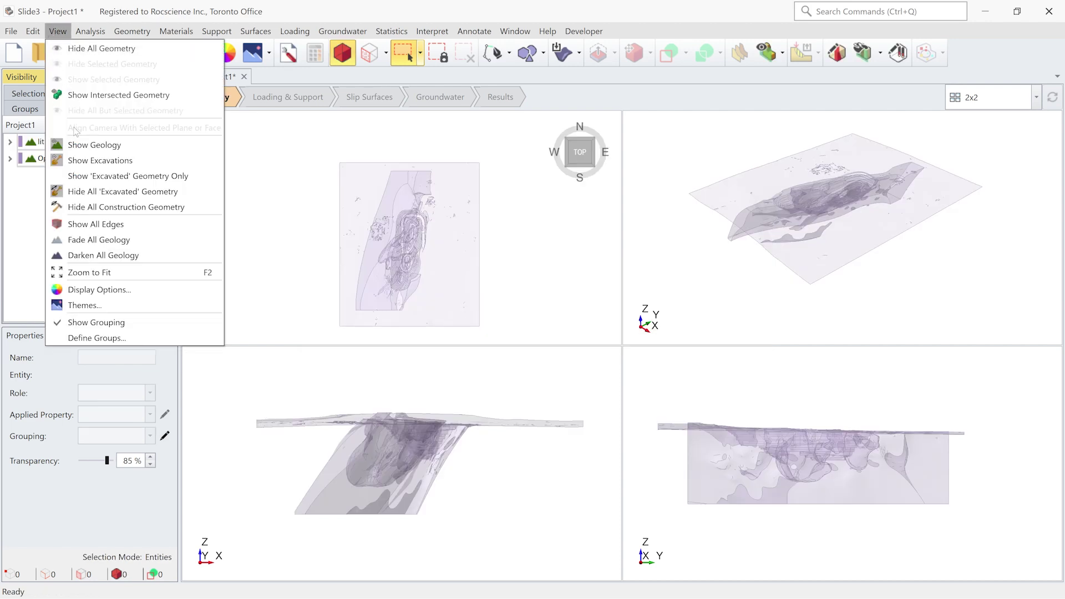
pyautogui.click(97, 225)
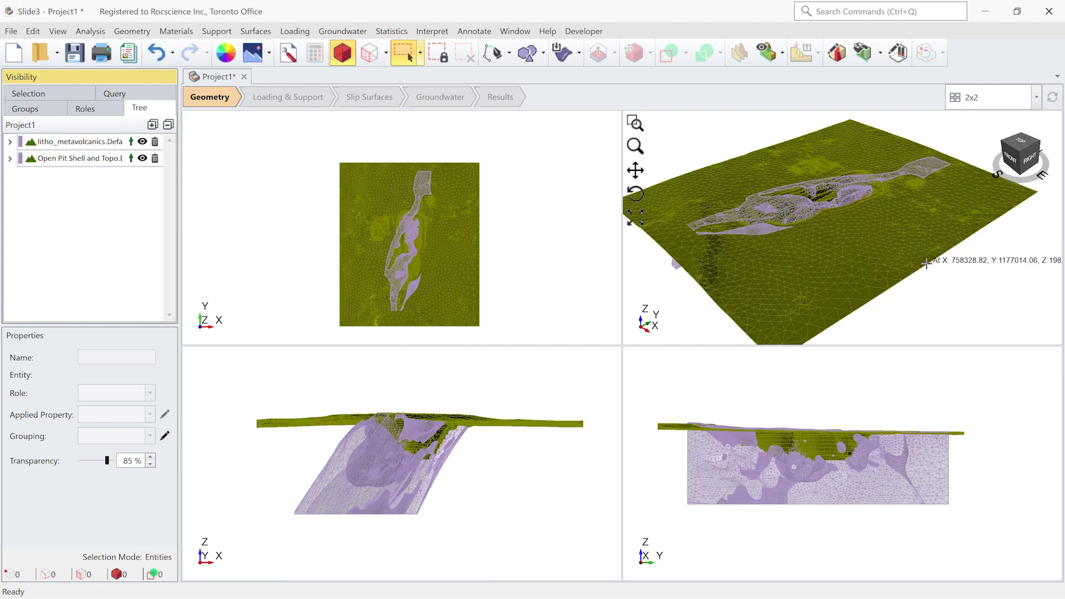
pyautogui.moveTo(930, 264); pyautogui.dragTo(926, 296, button='middle')
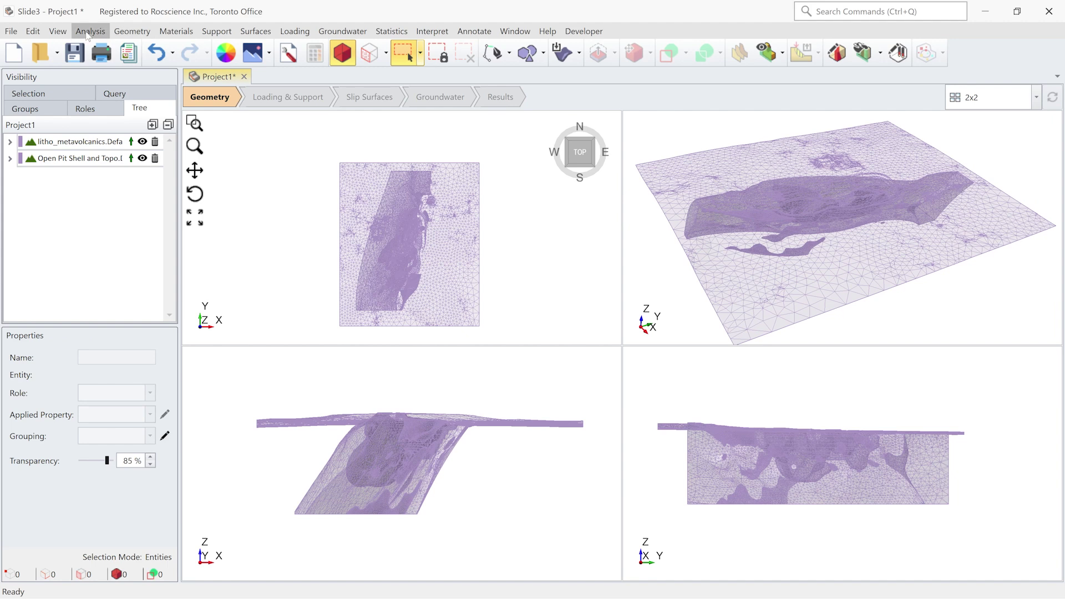
pyautogui.click(58, 31)
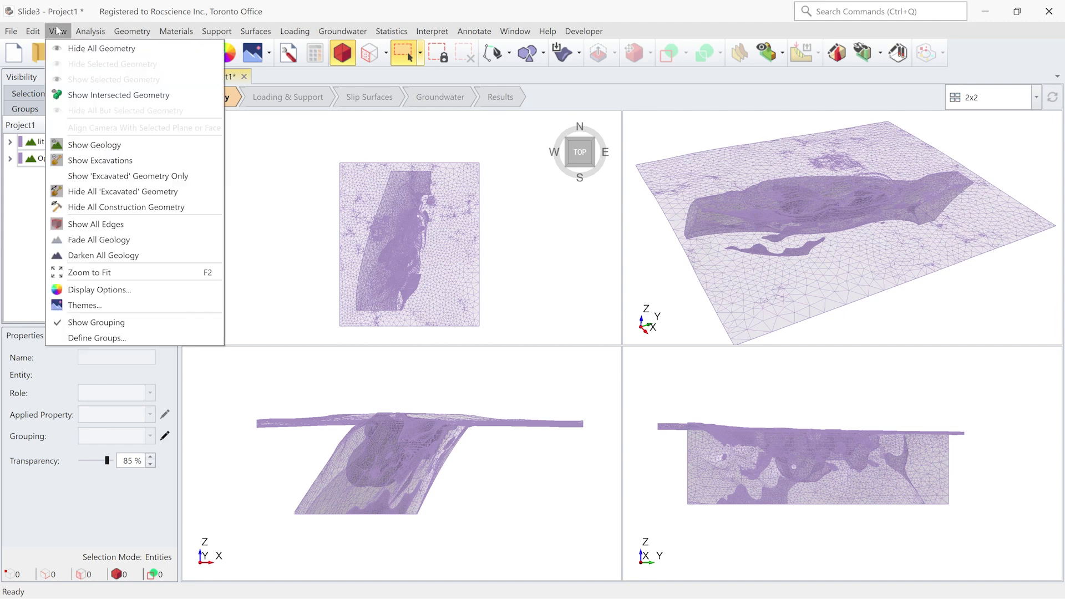
pyautogui.click(102, 225)
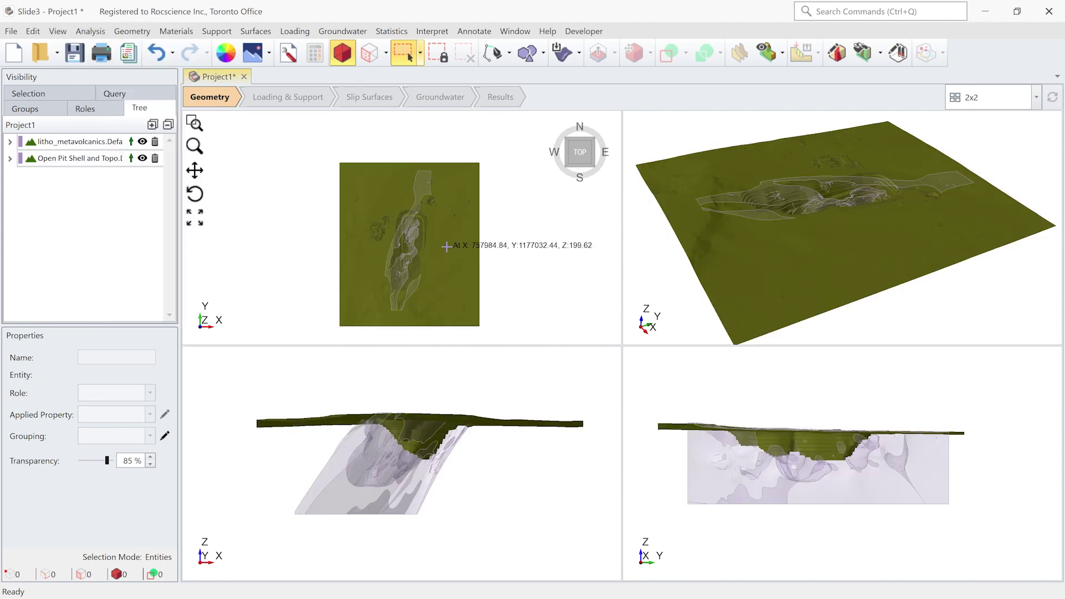
pyautogui.click(442, 248)
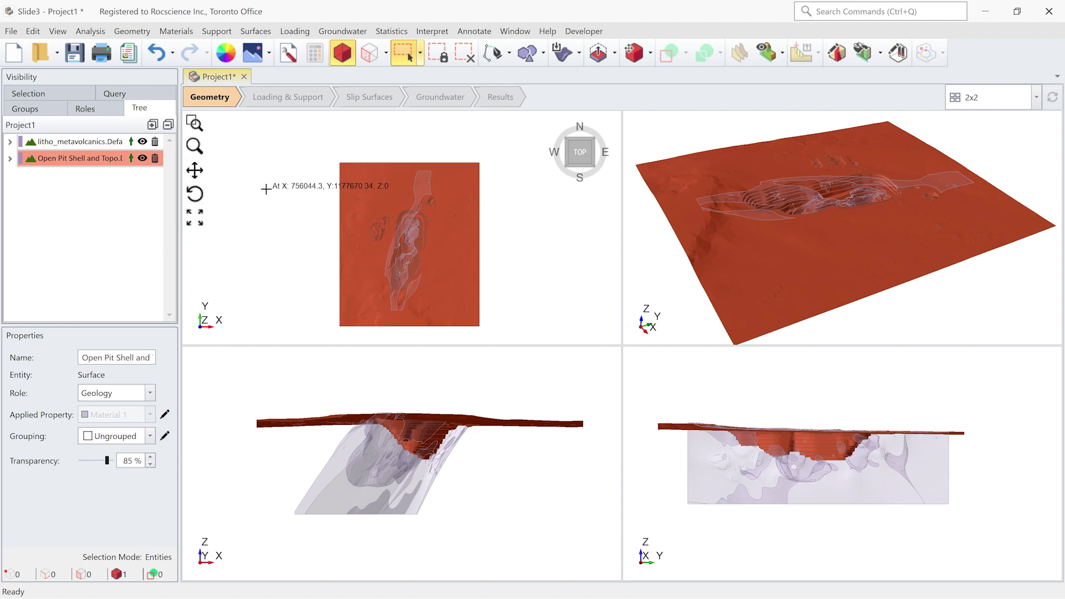
# Run Repair All on the Open Pit Shell and Topo surface until zero defects remain
pyautogui.click(131, 32)
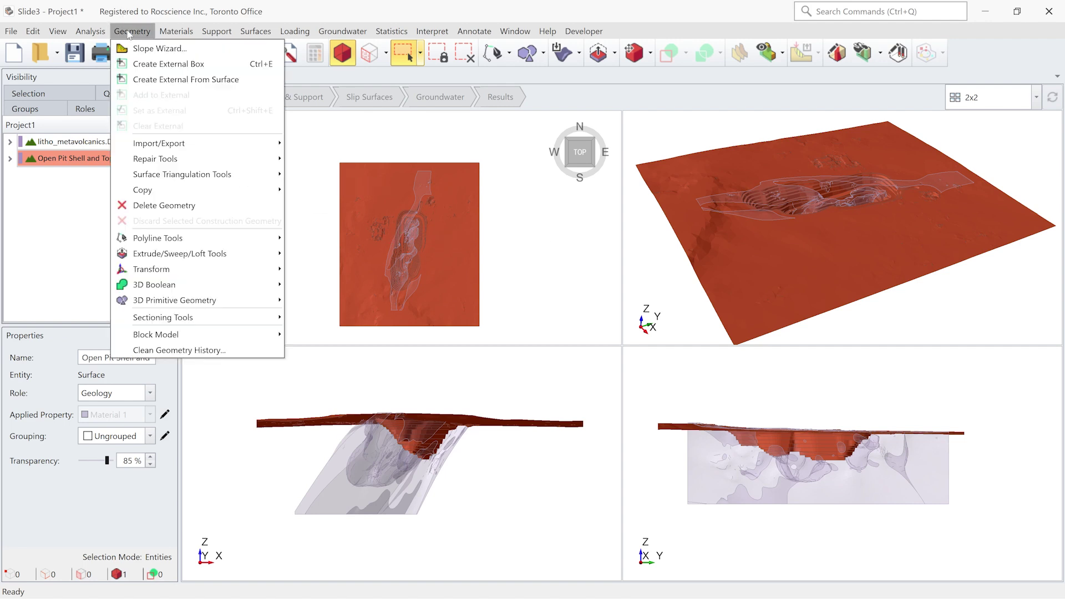
pyautogui.moveTo(210, 162)
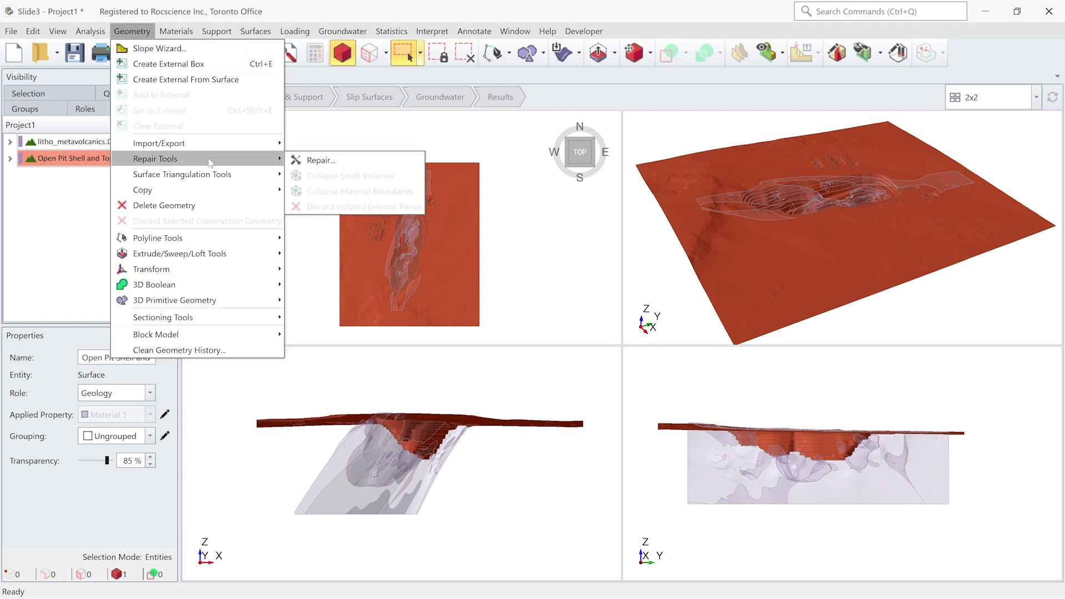
pyautogui.click(304, 162)
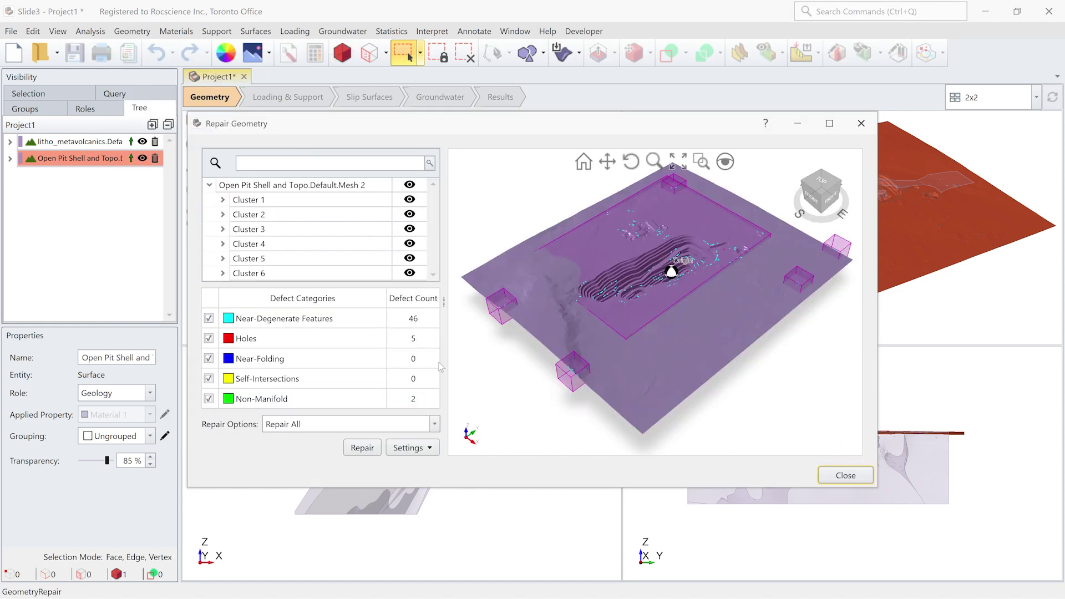
pyautogui.click(351, 448)
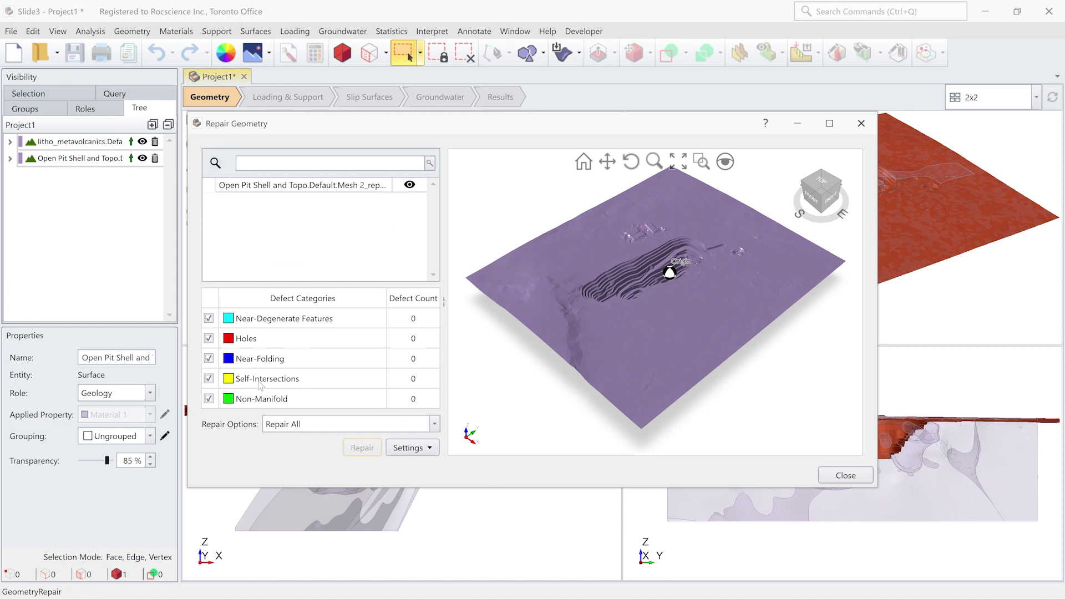
pyautogui.moveTo(261, 404)
pyautogui.click(847, 477)
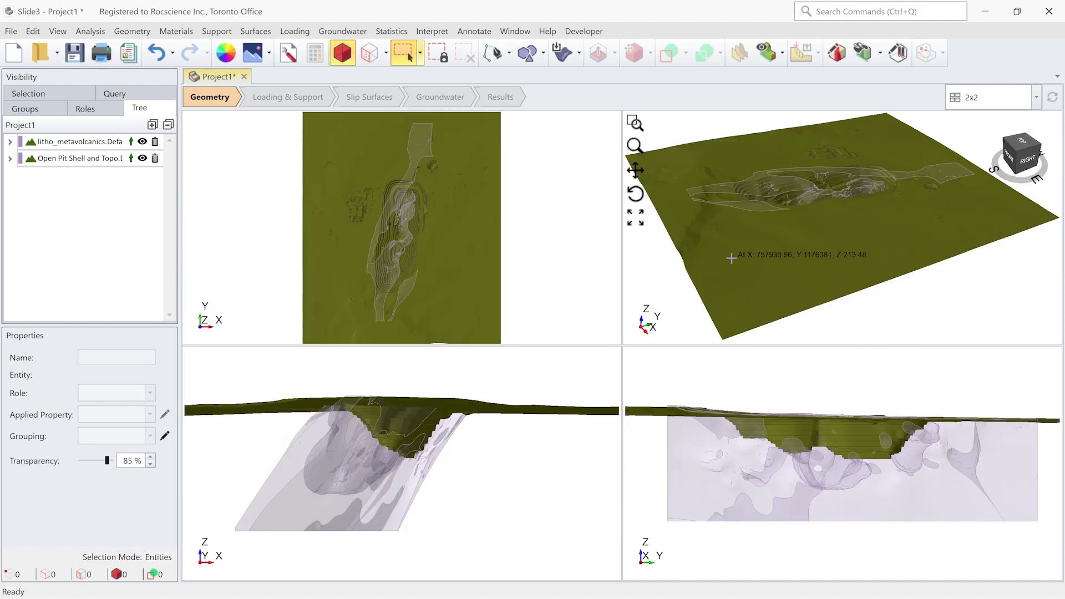
# Create an external block extending 300 below the Open Pit Shell and Topo surface
pyautogui.click(132, 31)
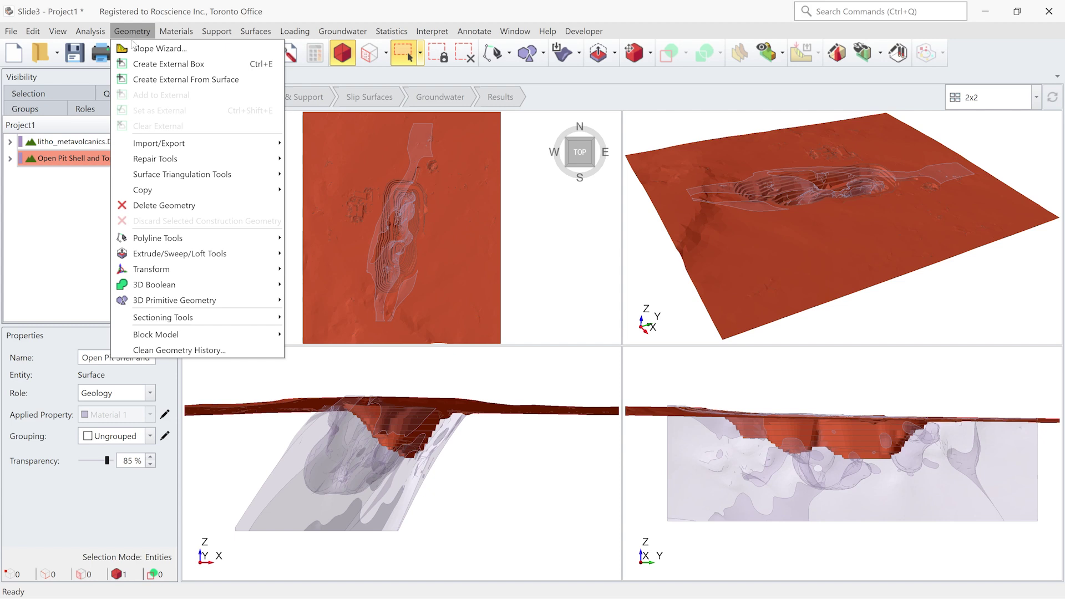
pyautogui.moveTo(157, 85)
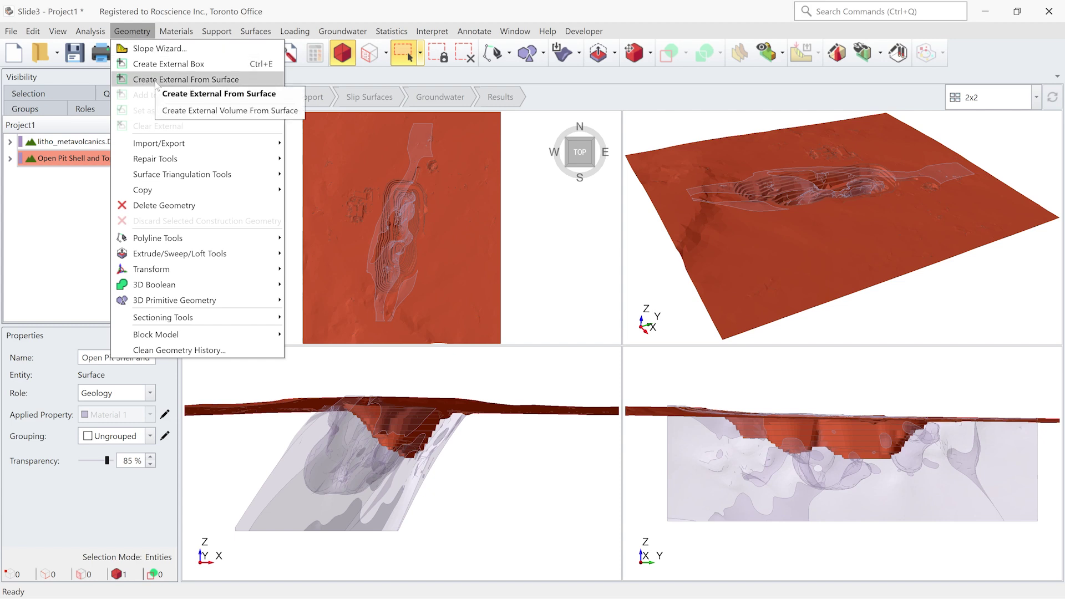
pyautogui.click(156, 82)
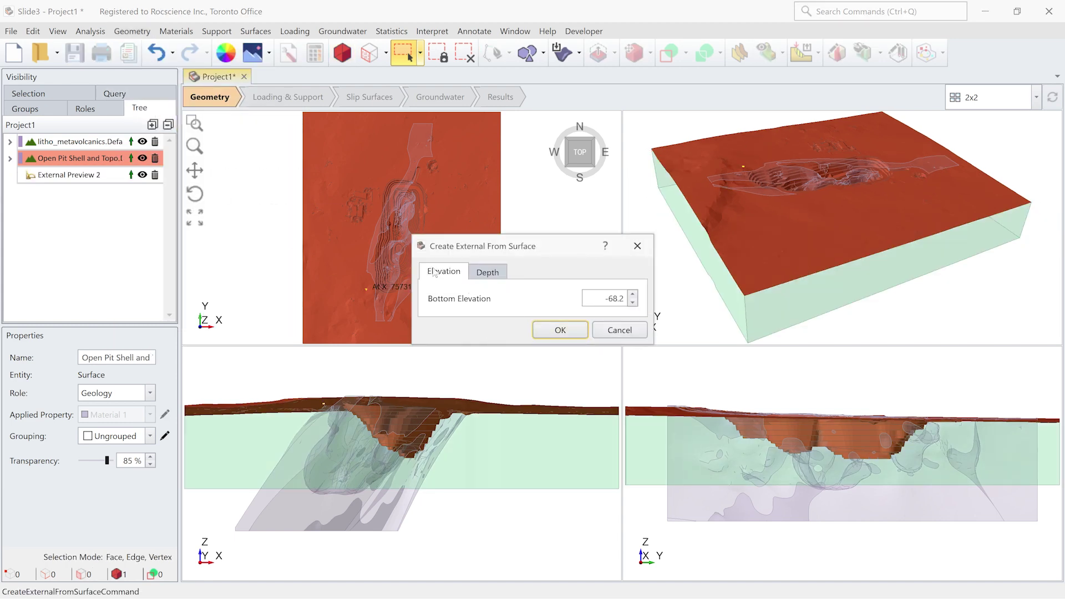
pyautogui.click(483, 277)
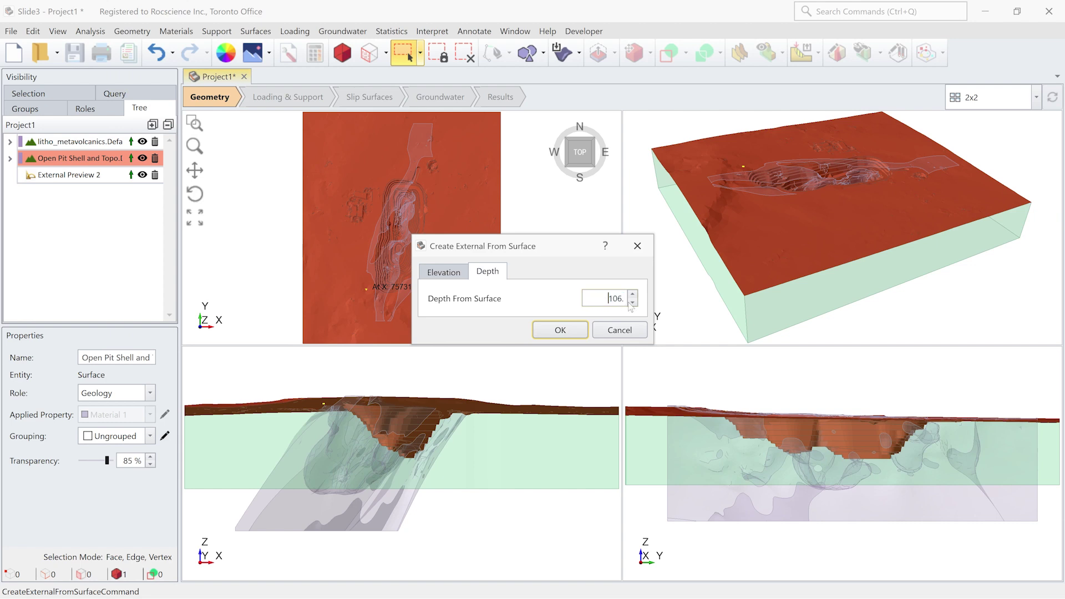
pyautogui.write('300')
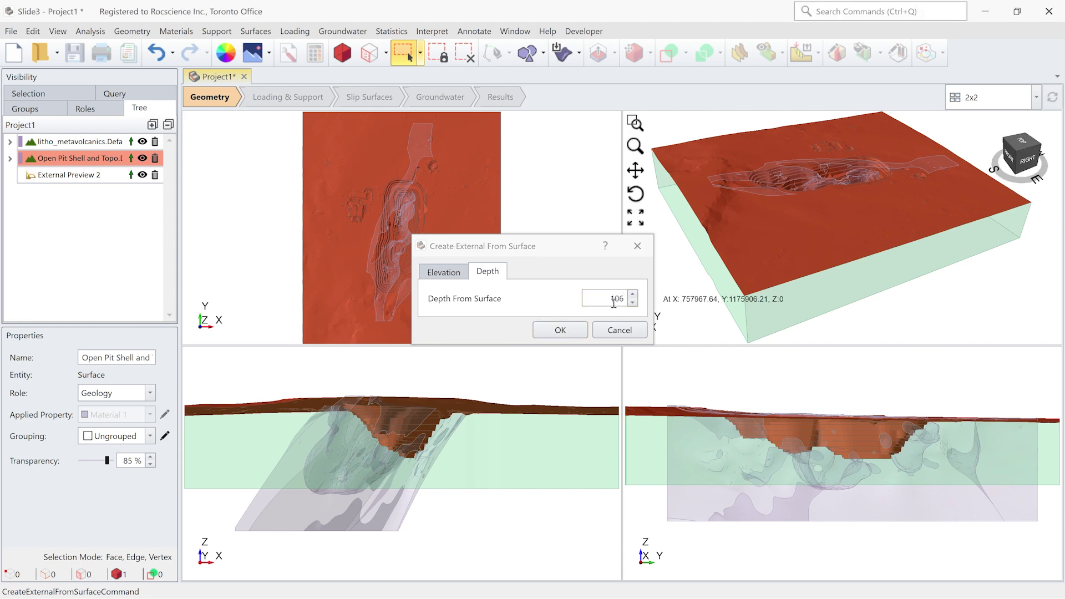
pyautogui.moveTo(866, 269); pyautogui.dragTo(943, 289, button='right')
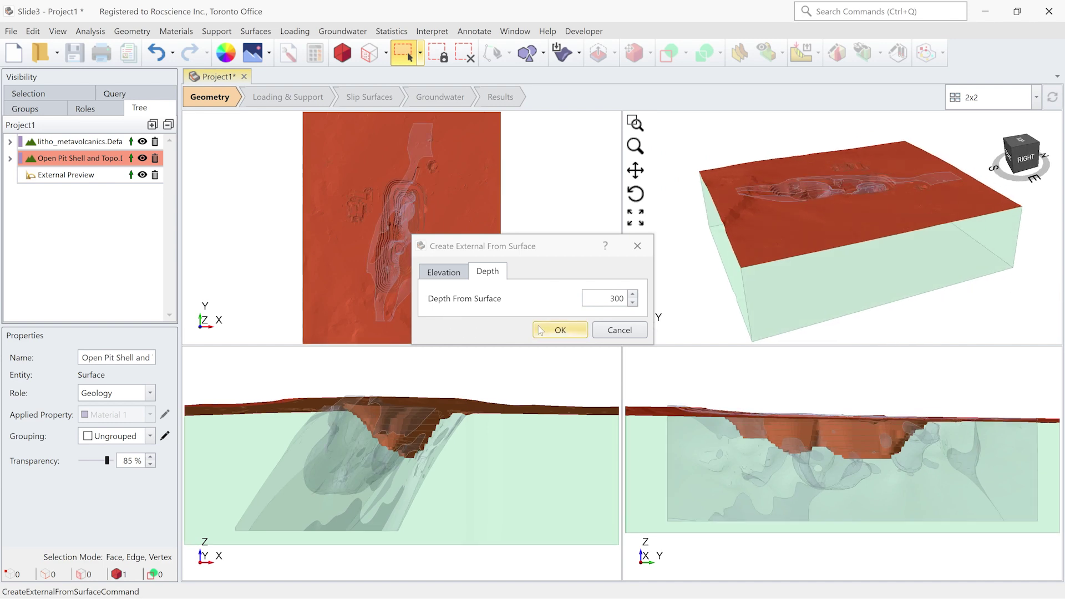
pyautogui.click(560, 330)
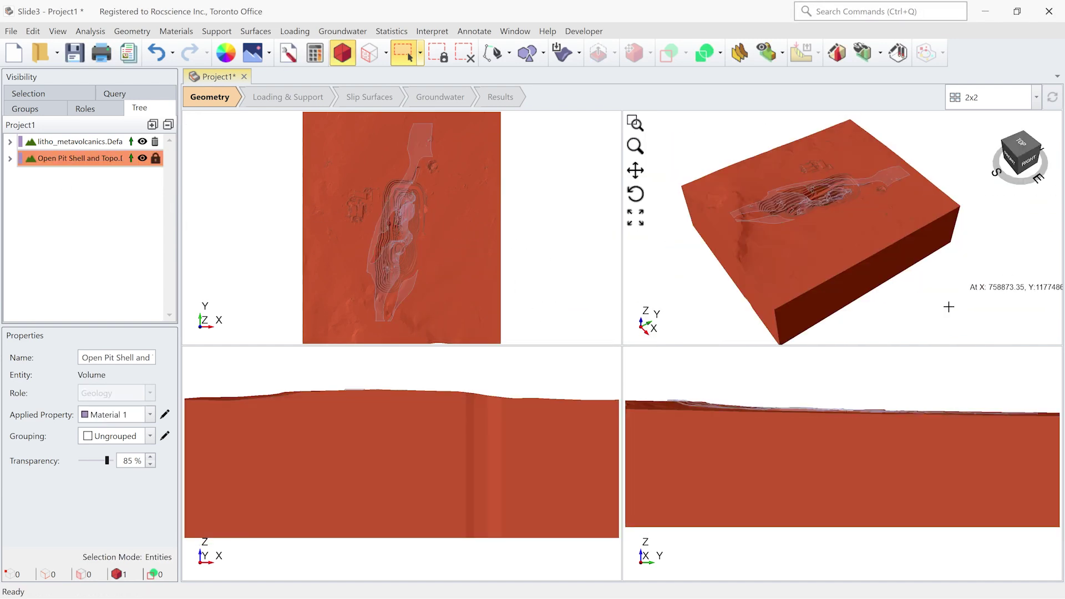
pyautogui.scroll(-2, 866, 294)
pyautogui.moveTo(840, 289); pyautogui.dragTo(816, 261, button='middle')
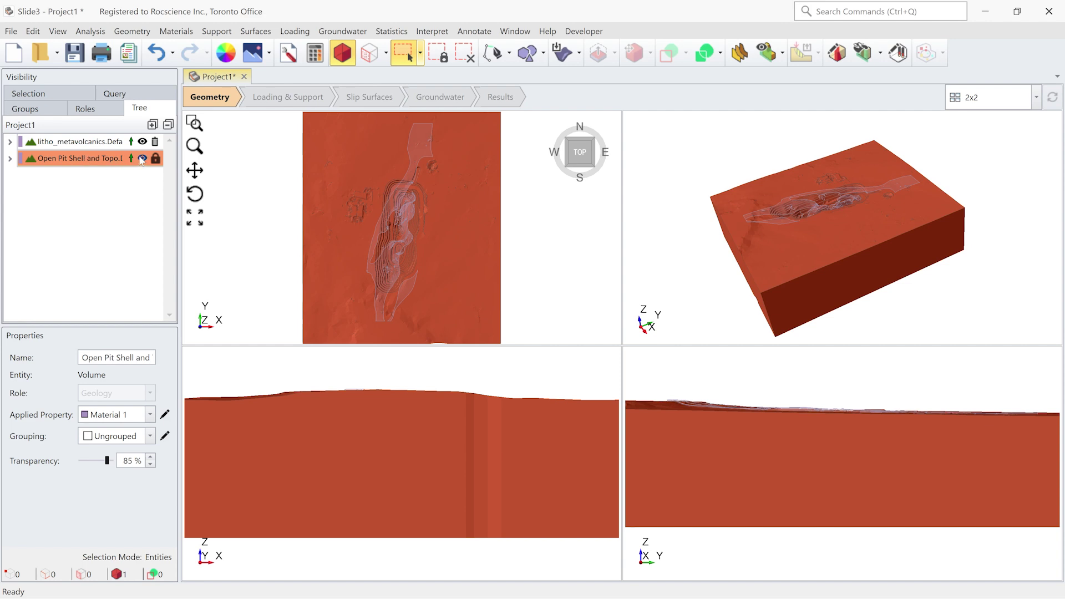
# Hide the external block and select the litho_metavolcanics surface
pyautogui.click(142, 159)
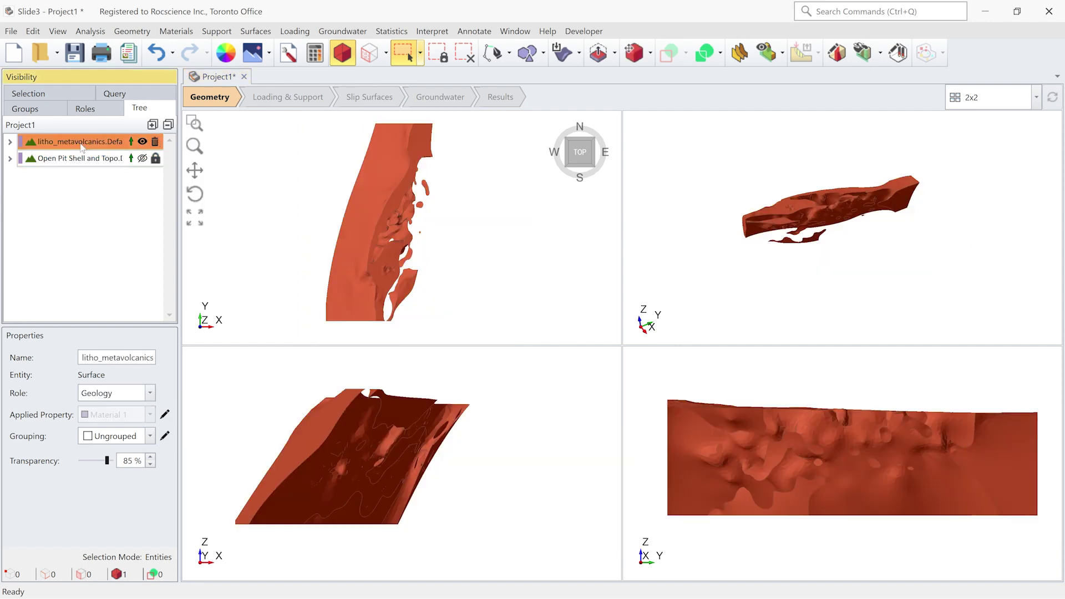
pyautogui.click(849, 262)
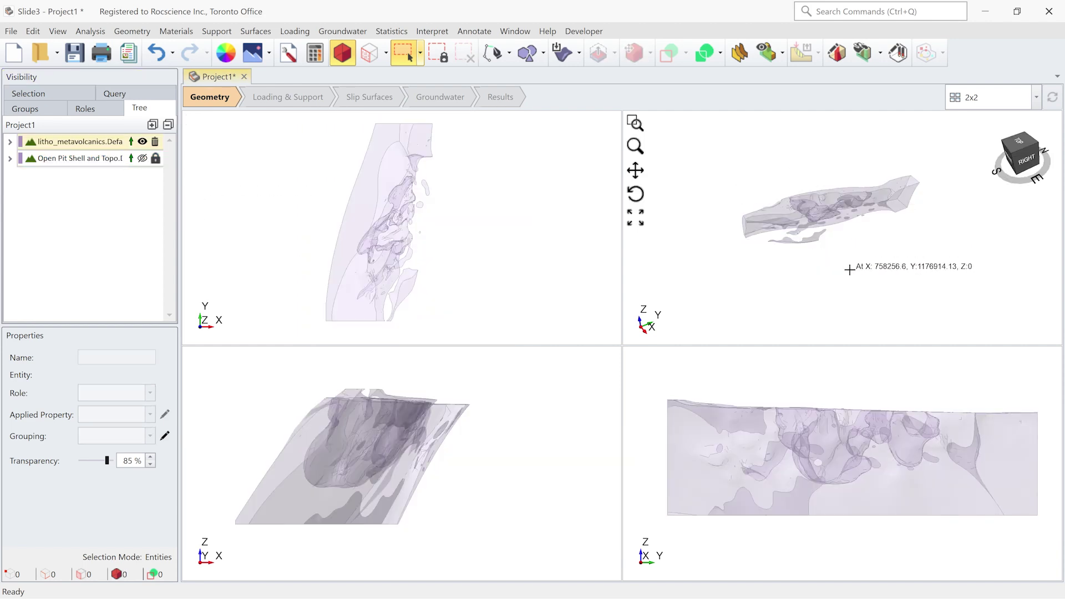
pyautogui.click(97, 143)
# Review litho_metavolcanics defects: 445 near-folding, 80 near-degenerate, 6 non-manifold, 4 holes, without repairing
pyautogui.click(132, 31)
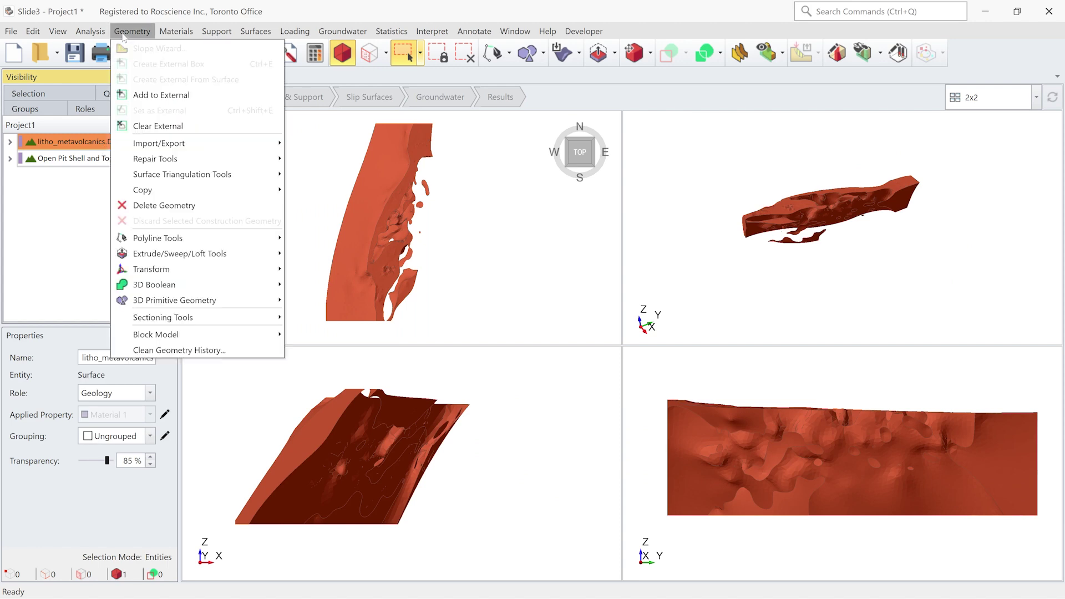
pyautogui.moveTo(176, 160)
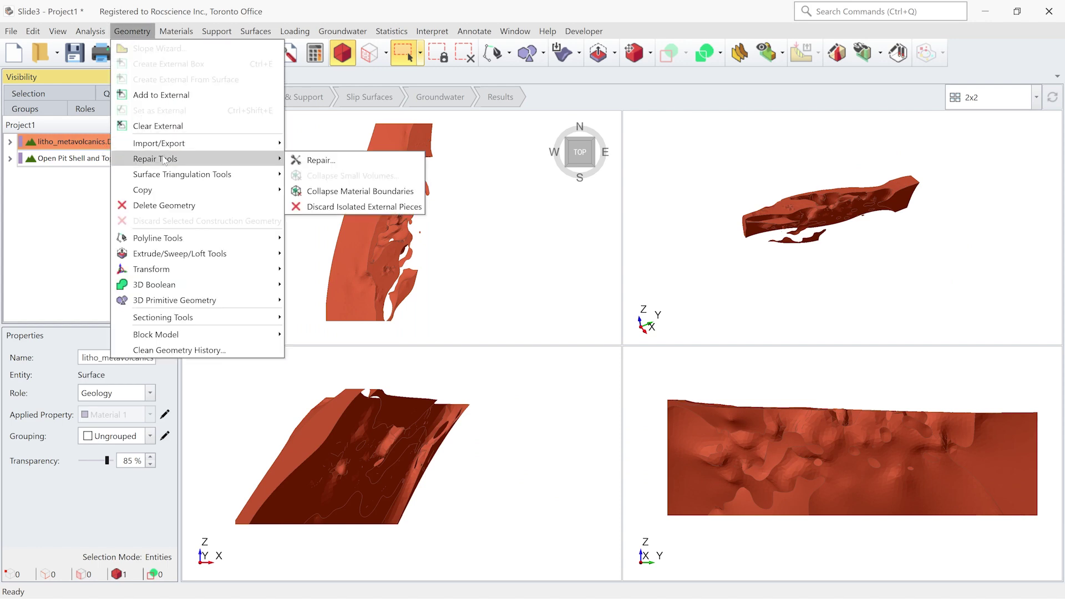
pyautogui.click(314, 160)
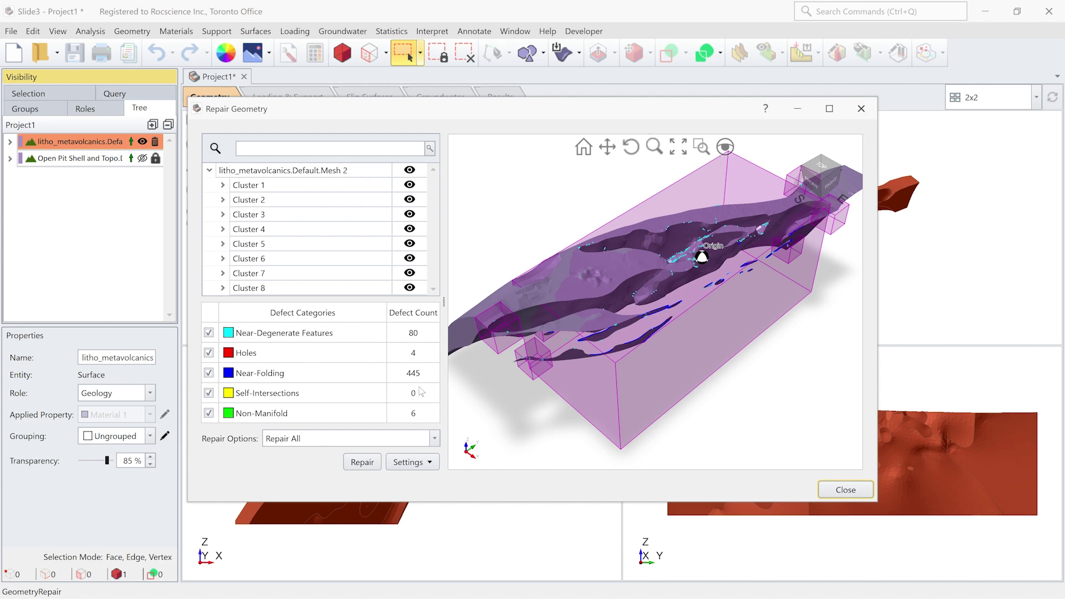
pyautogui.click(845, 489)
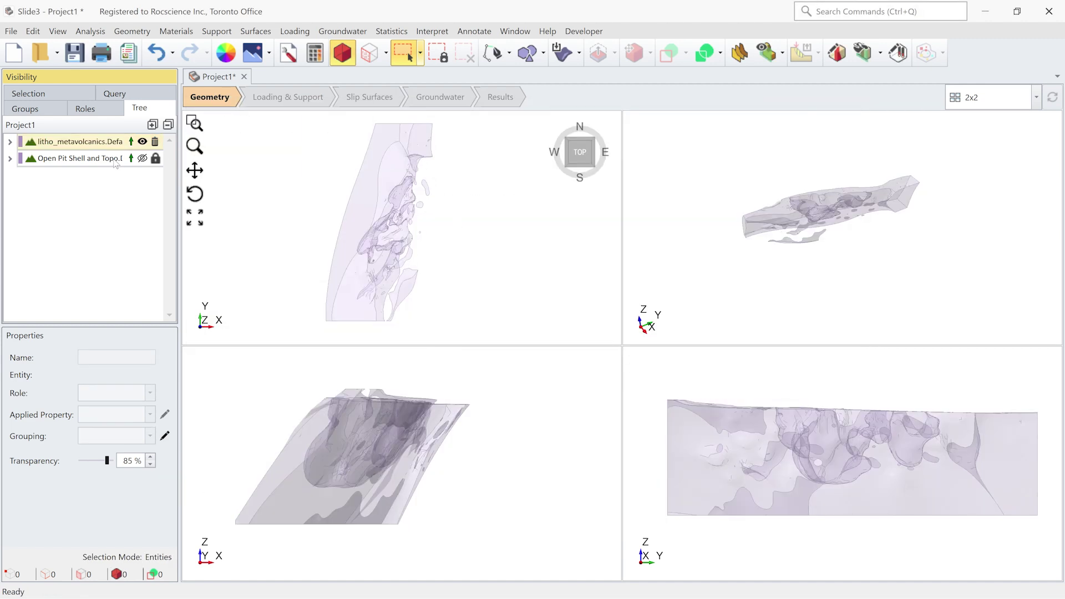
pyautogui.click(132, 31)
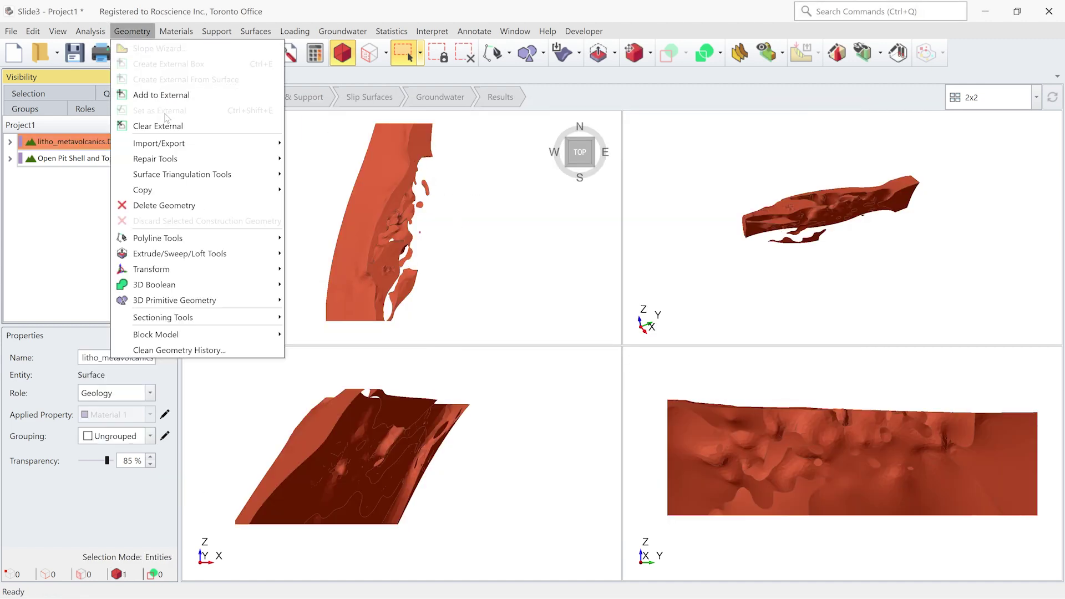
# Maximize the 3D perspective view and zoom in on the litho_metavolcanics surface's detached pieces
pyautogui.moveTo(181, 175)
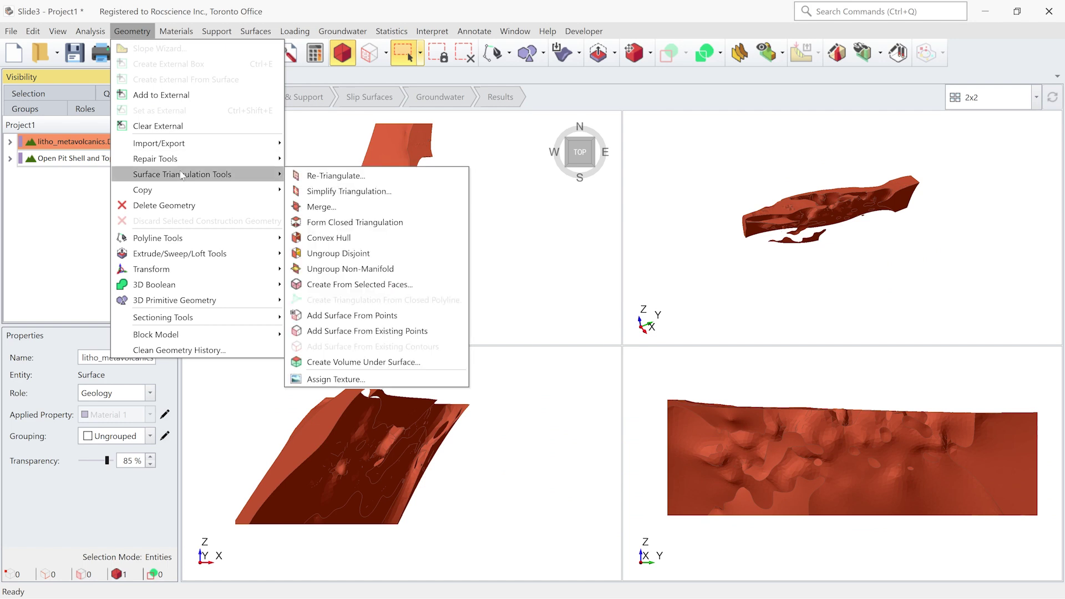
pyautogui.click(743, 248)
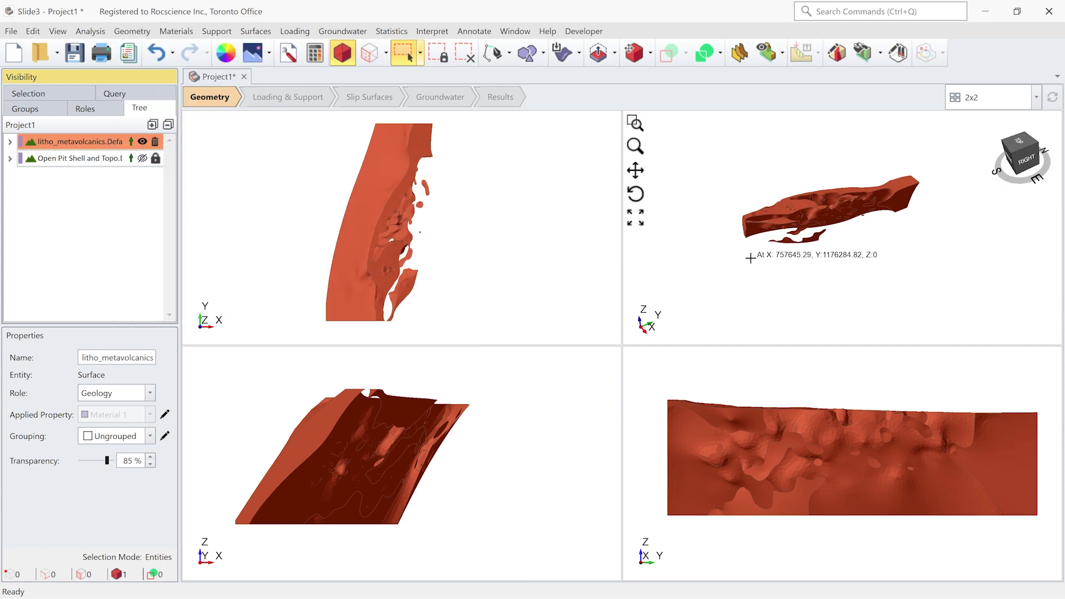
pyautogui.click(743, 248)
pyautogui.scroll(2, 822, 204)
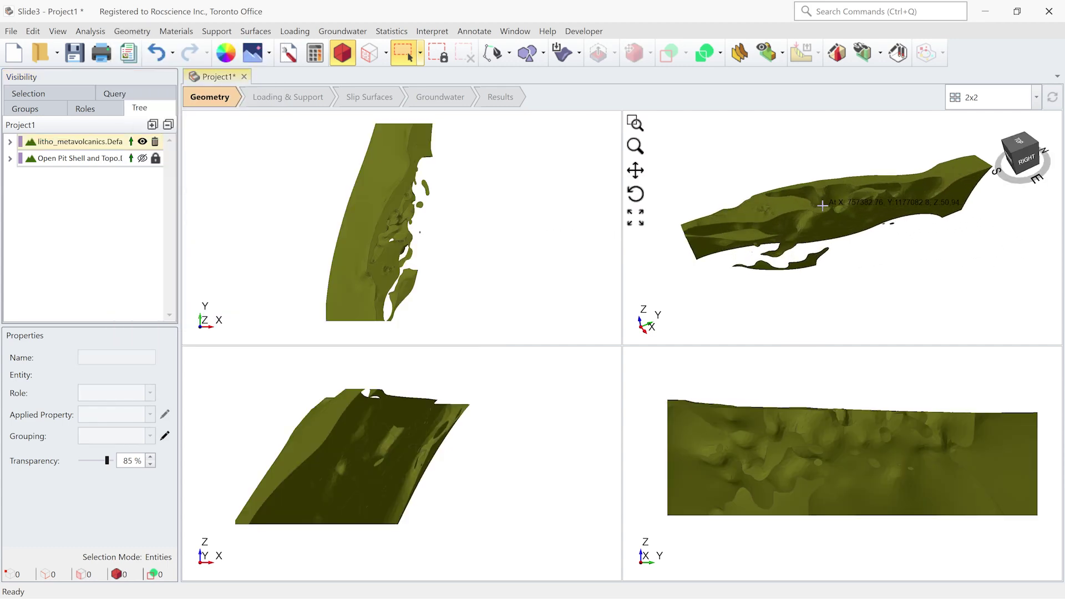
pyautogui.doubleClick(884, 290)
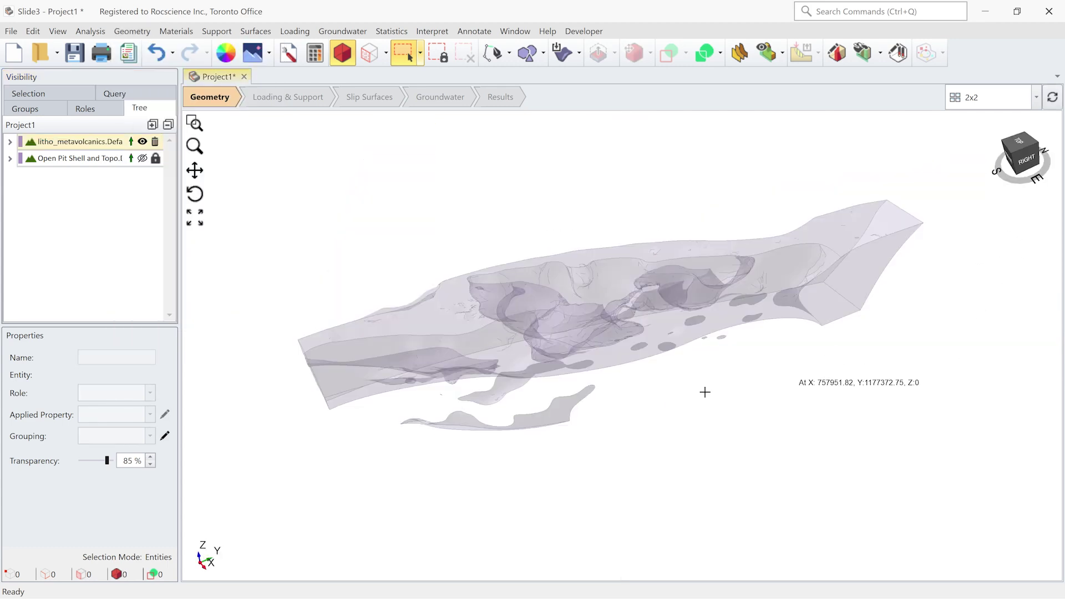
pyautogui.moveTo(566, 240)
pyautogui.mouseDown(button='middle')
pyautogui.moveTo(584, 285)
pyautogui.moveTo(568, 247)
pyautogui.mouseUp(button='middle')
pyautogui.click(568, 247)
pyautogui.scroll(4, 686, 301)
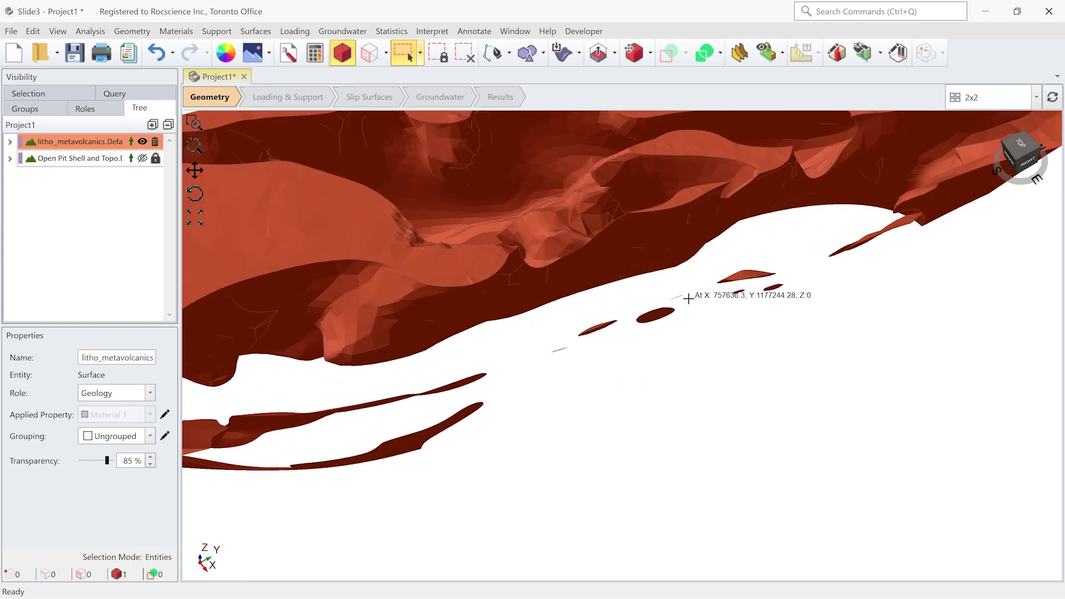
pyautogui.scroll(-3, 687, 302)
pyautogui.scroll(-2, 688, 303)
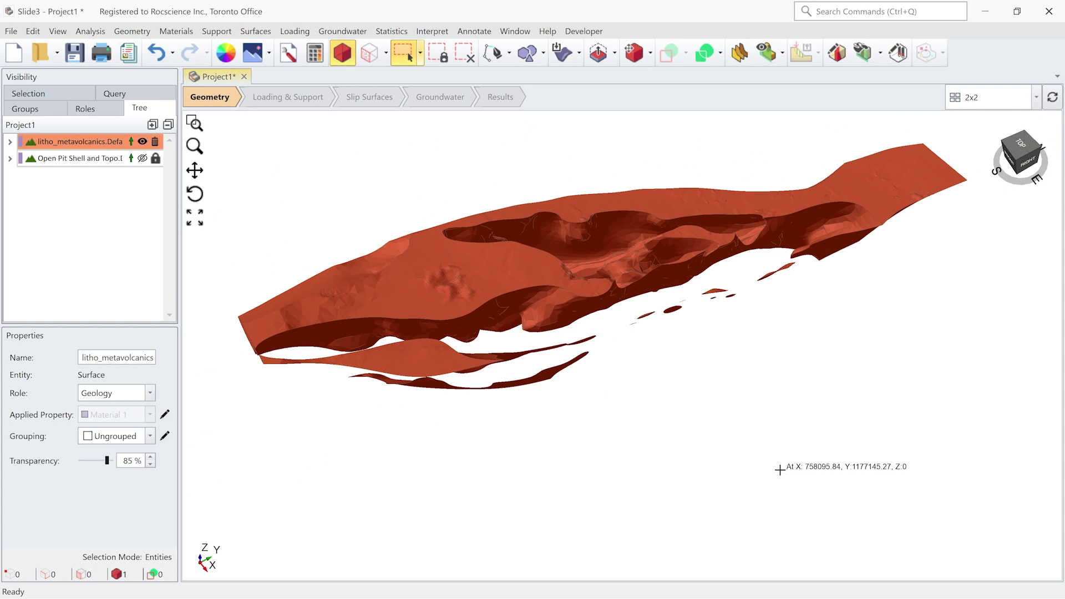
# Ungroup the non-manifold litho_metavolcanics surface into 21 pieces, then select and clear all of them
pyautogui.click(126, 33)
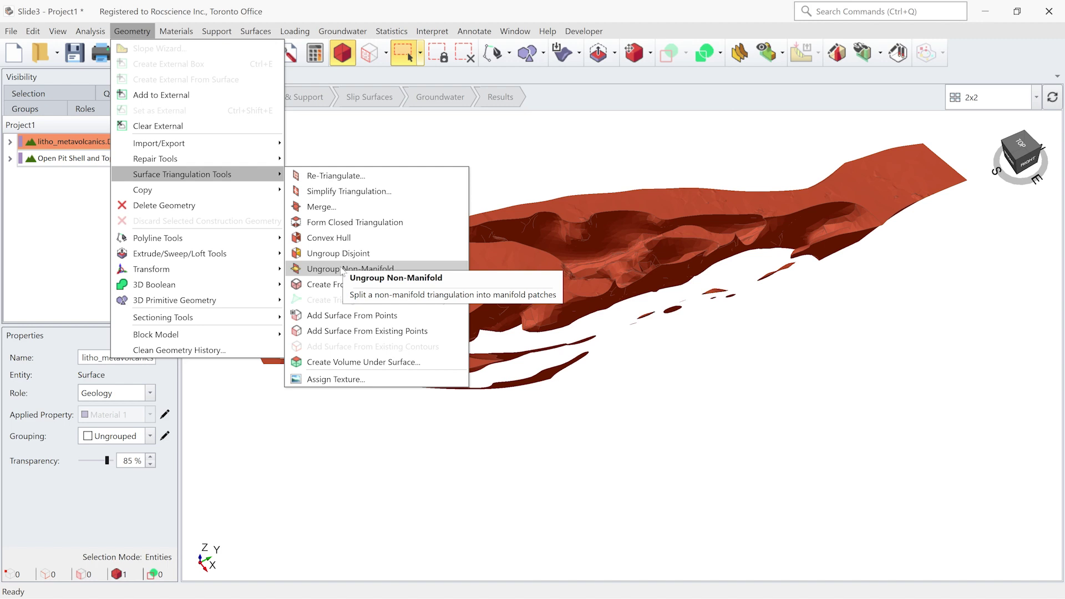
pyautogui.click(342, 269)
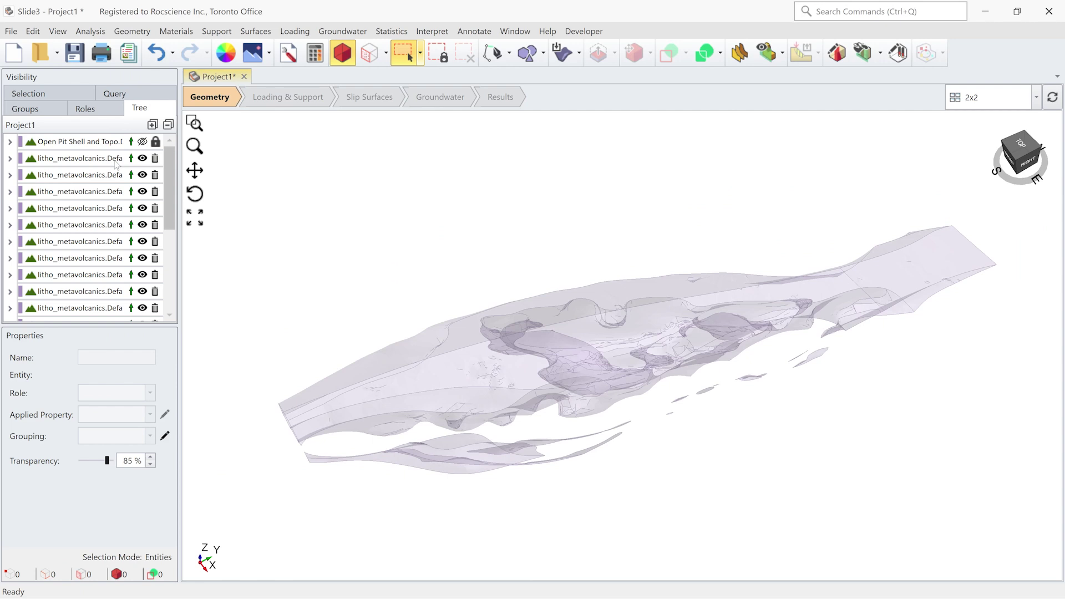
pyautogui.click(117, 161)
pyautogui.scroll(-5, 111, 238)
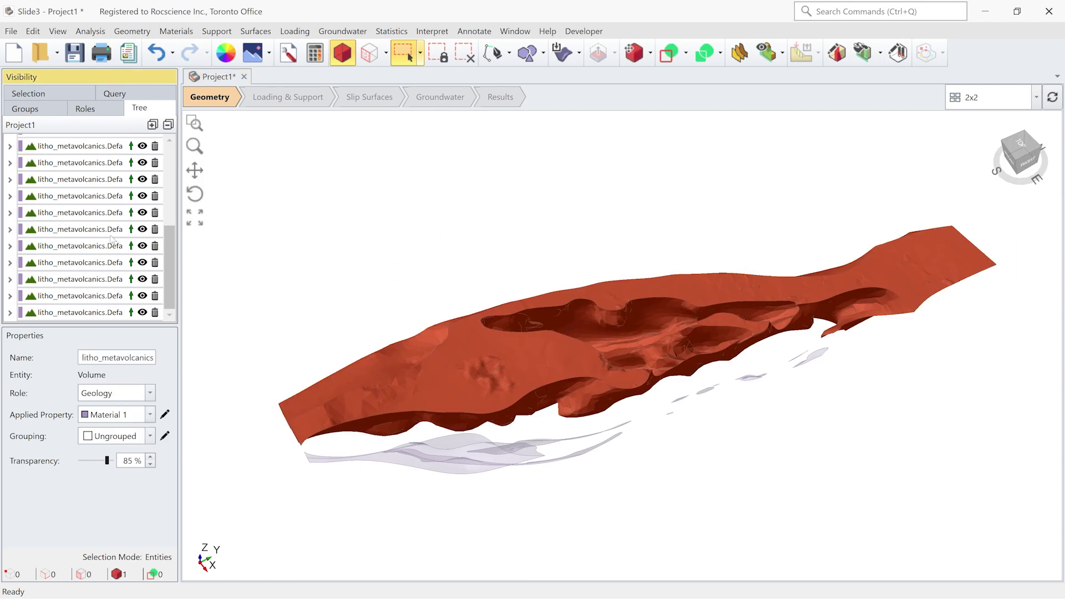
pyautogui.keyDown('shift'); pyautogui.click(95, 313); pyautogui.keyUp('shift')
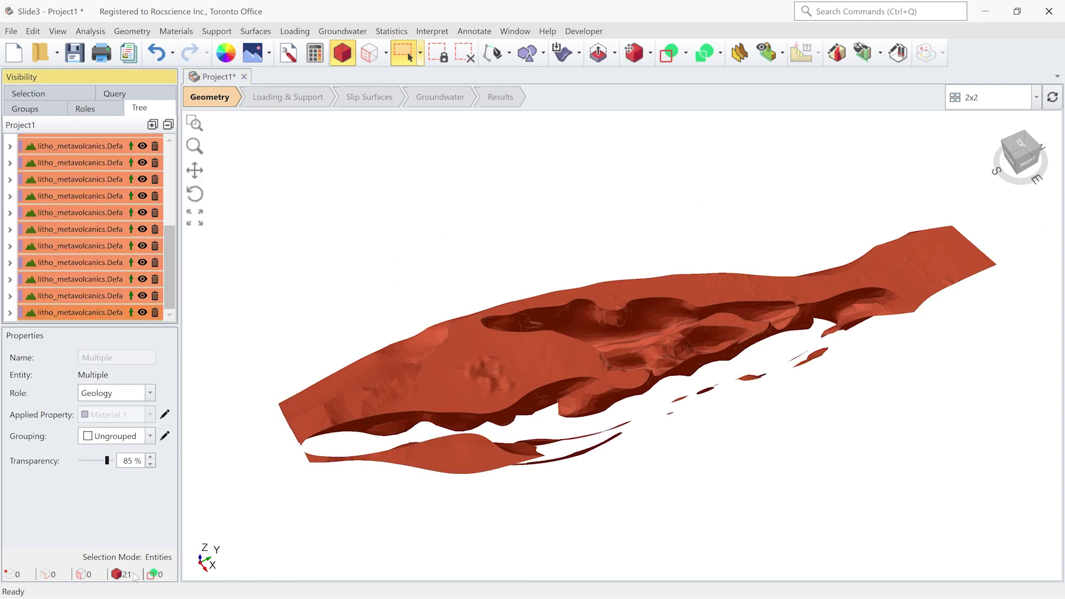
pyautogui.click(309, 180)
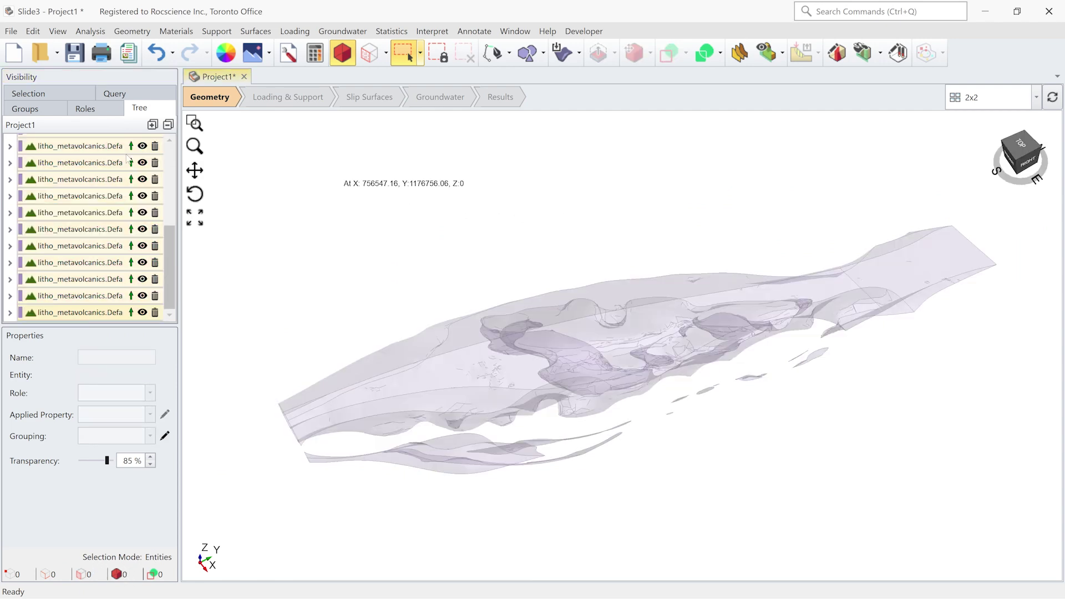
pyautogui.scroll(5, 97, 145)
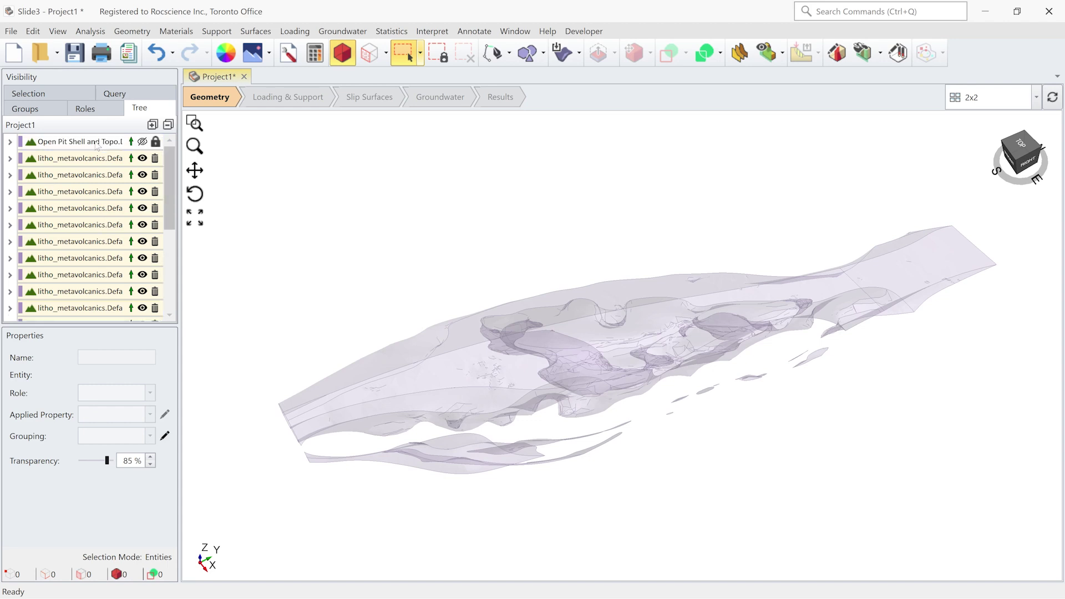
# Query geometry objects with Volume ≤ 3000 to list the small litho_metavolcanics pieces
pyautogui.click(115, 94)
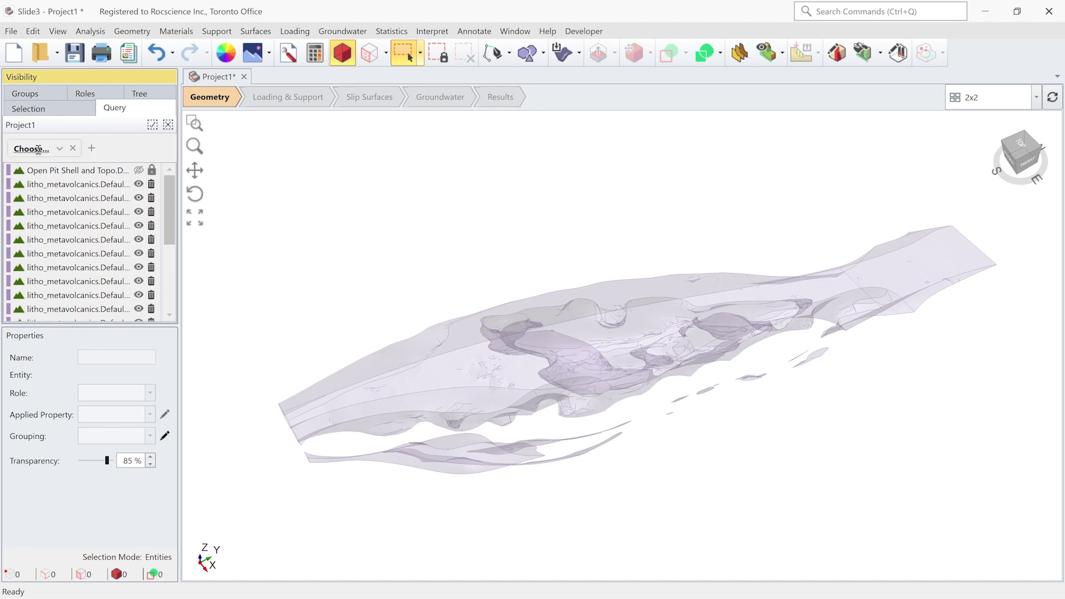
pyautogui.click(38, 148)
pyautogui.click(46, 162)
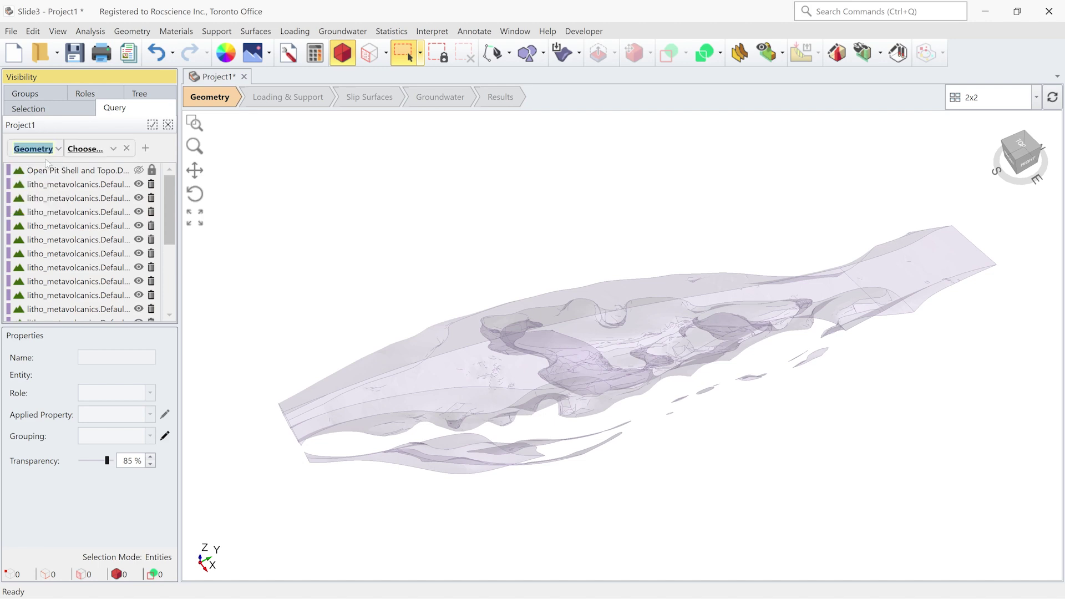
pyautogui.click(88, 145)
pyautogui.click(82, 178)
pyautogui.click(121, 150)
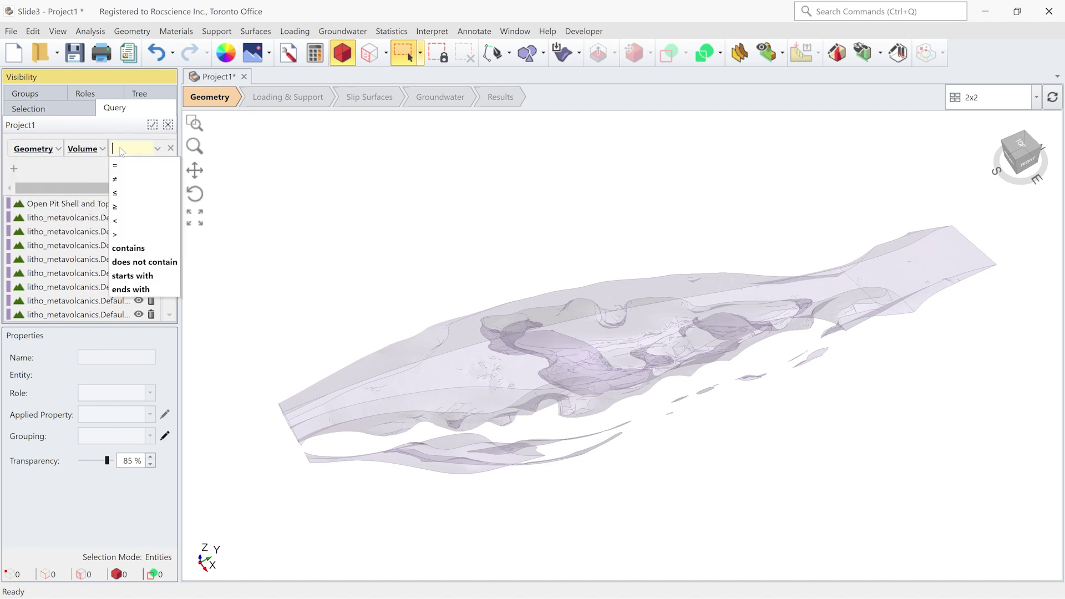
pyautogui.click(116, 220)
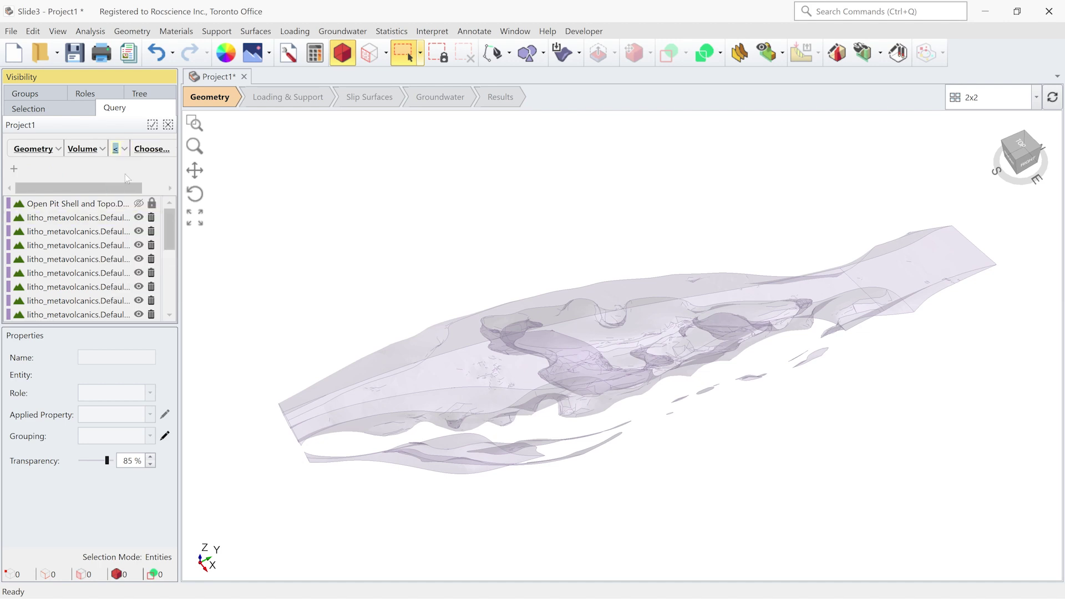
pyautogui.click(138, 149)
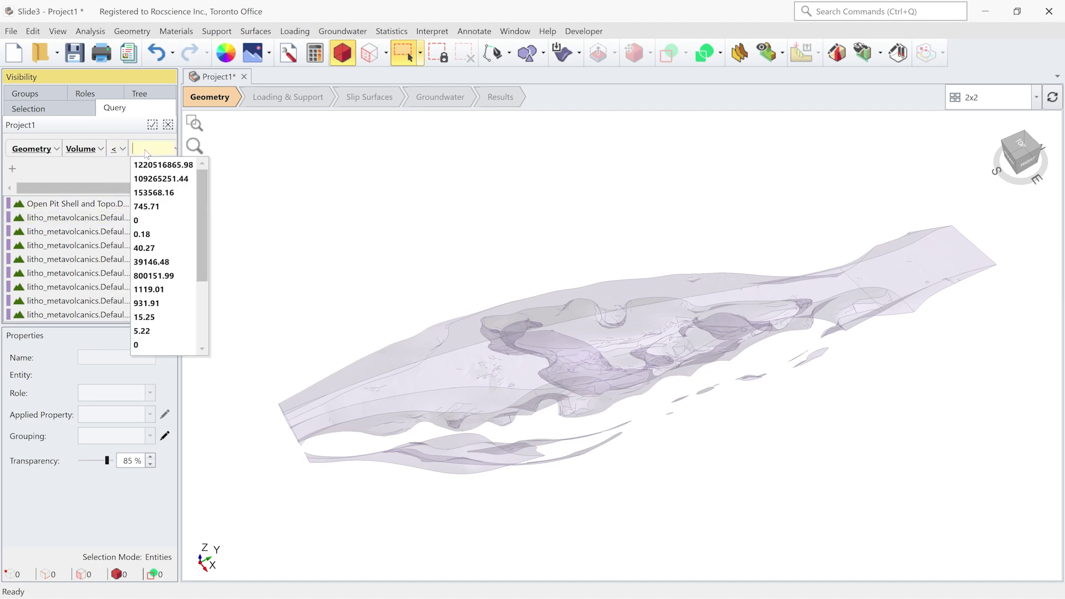
pyautogui.write('3000')
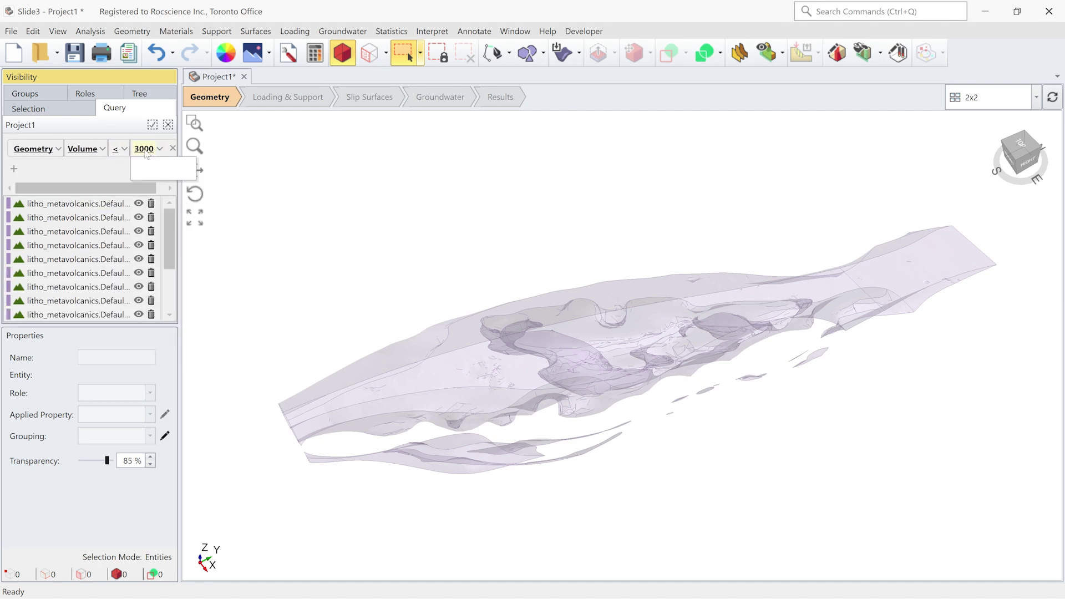
# Set the 15 small volumes' role to Construction and discard the selected construction geometry
pyautogui.click(78, 205)
pyautogui.scroll(-3, 81, 272)
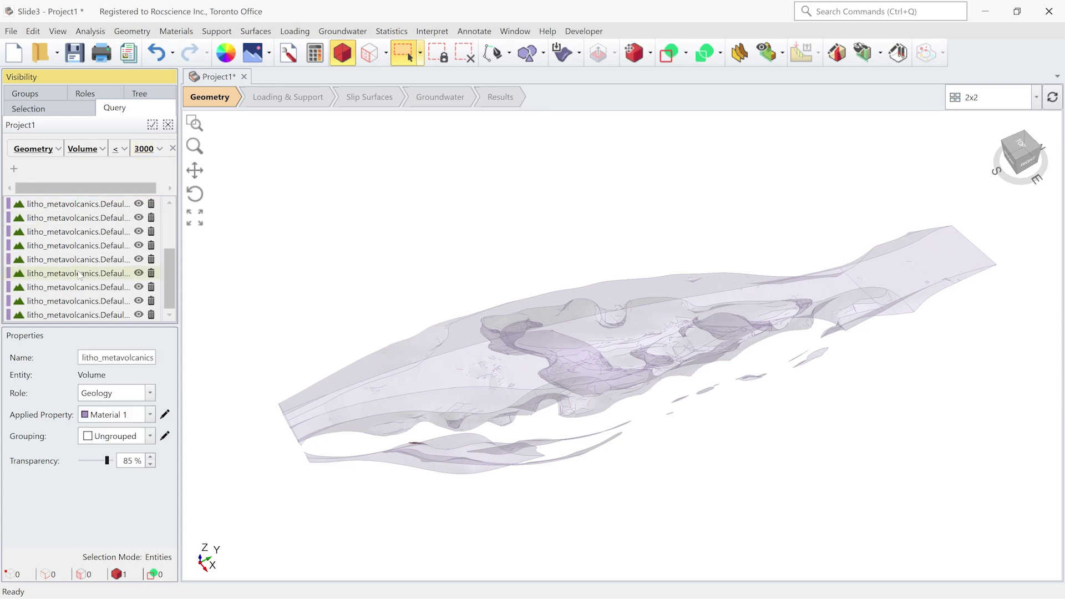
pyautogui.keyDown('shift'); pyautogui.click(81, 314); pyautogui.keyUp('shift')
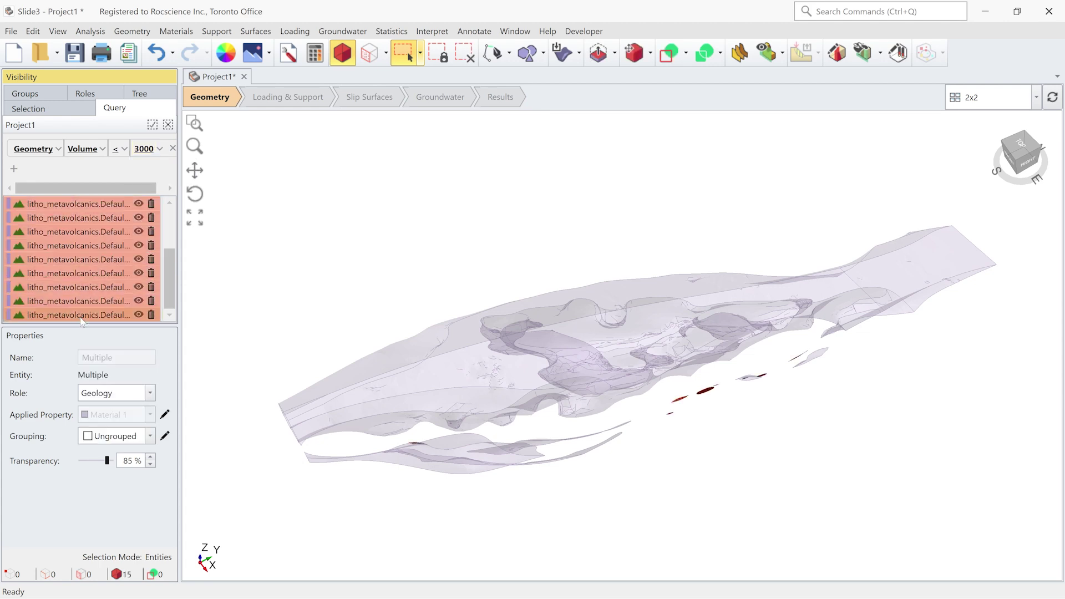
pyautogui.click(117, 394)
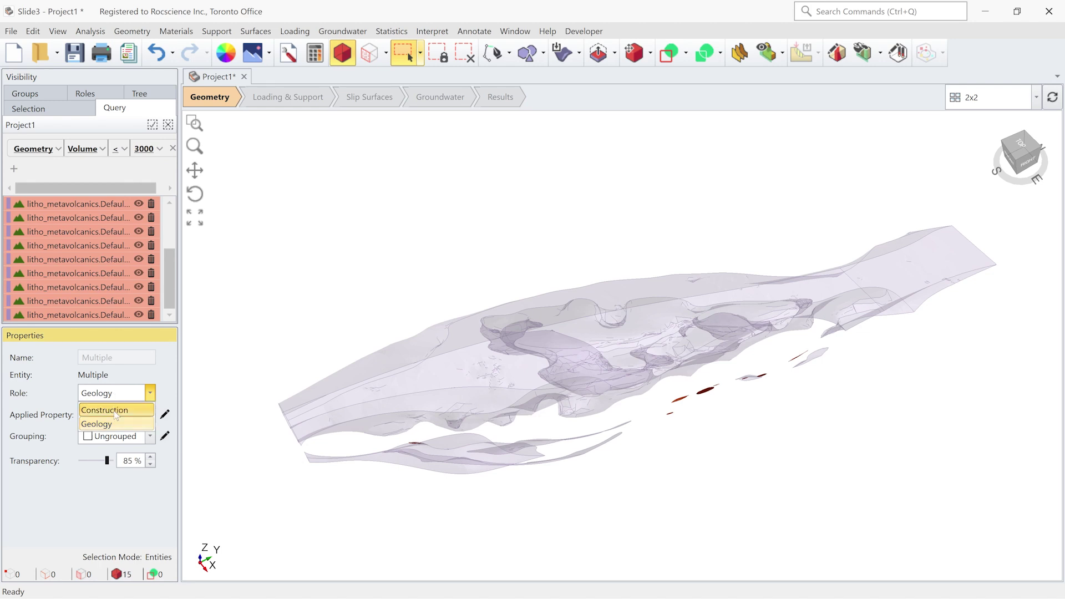
pyautogui.click(106, 411)
pyautogui.click(132, 31)
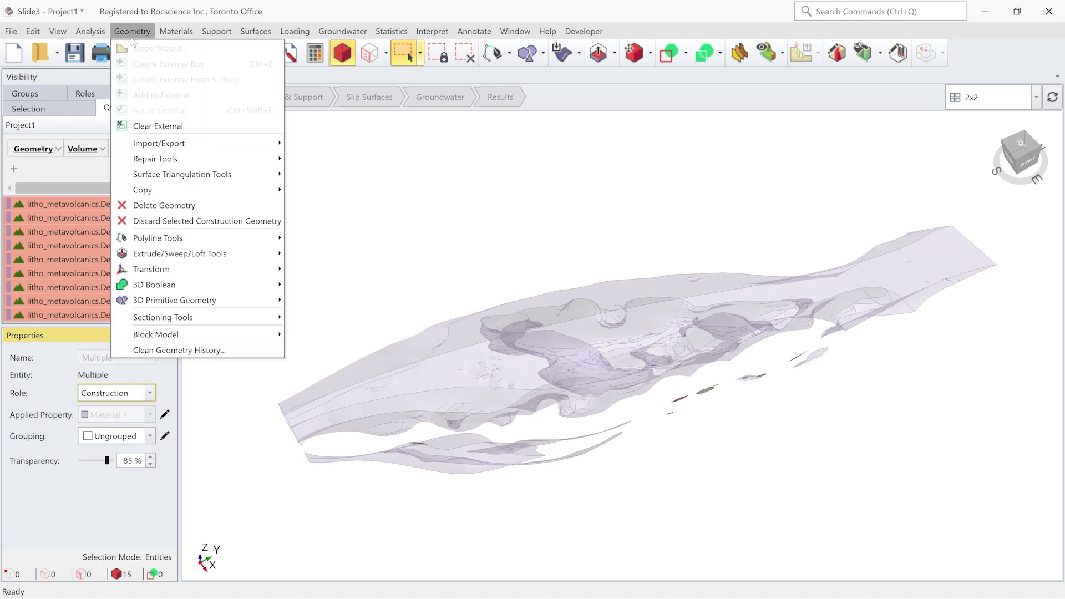
pyautogui.click(174, 222)
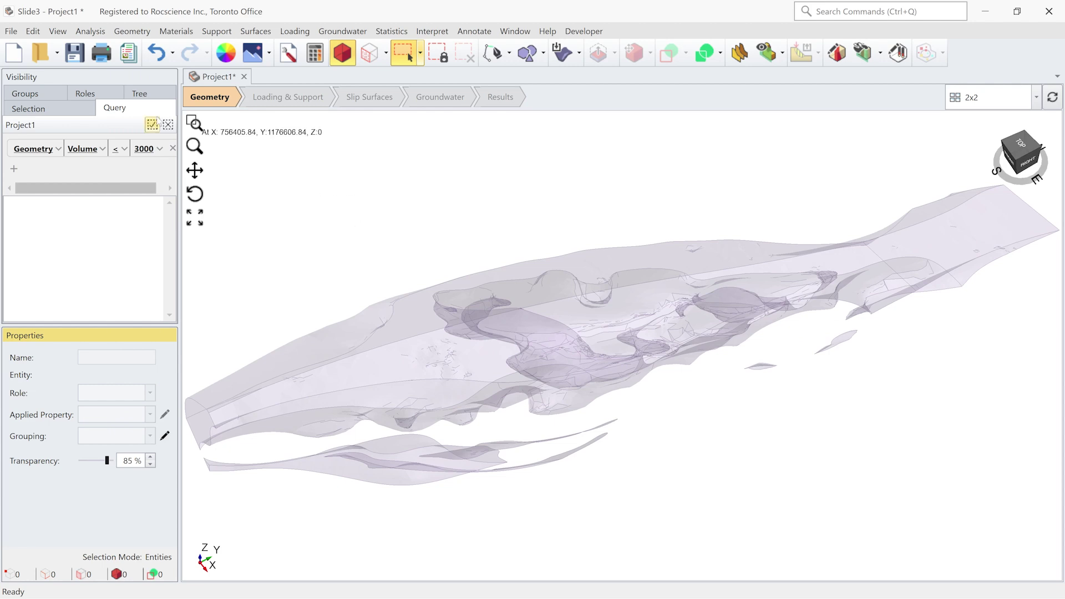
# In the Tree tab, inspect the remaining litho_metavolcanics volumes one at a time
pyautogui.click(140, 98)
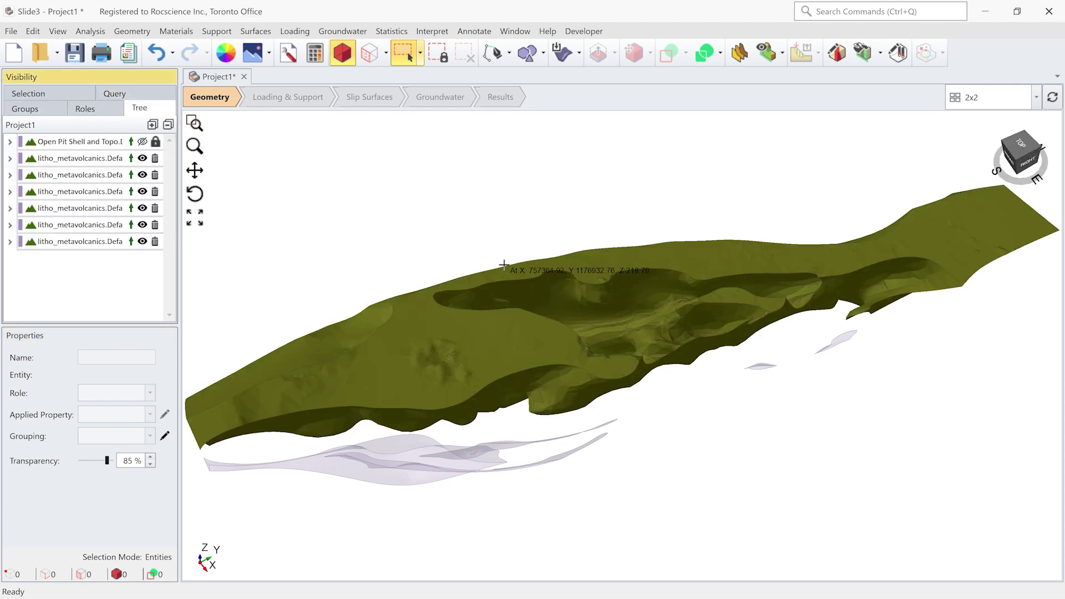
pyautogui.scroll(-2, 483, 250)
pyautogui.click(105, 174)
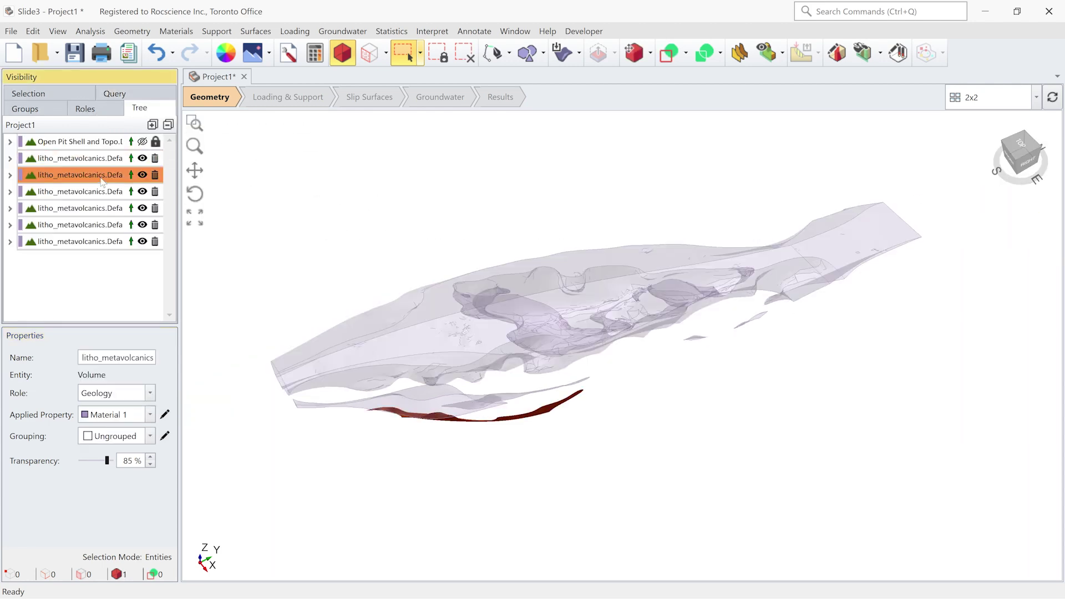
pyautogui.click(95, 208)
pyautogui.click(93, 224)
pyautogui.click(92, 242)
pyautogui.click(482, 190)
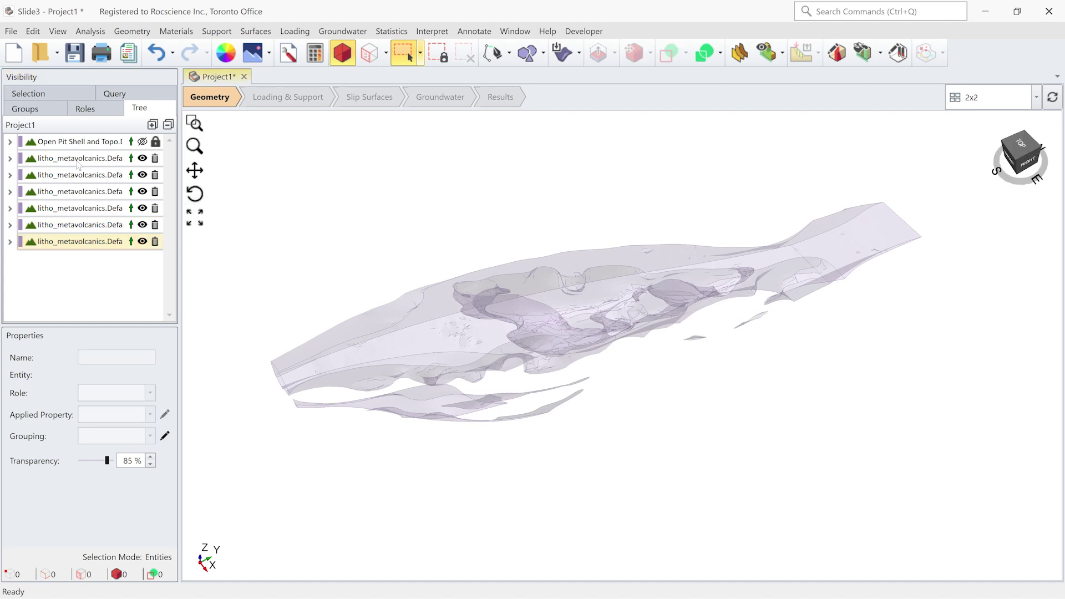
# Select all six remaining litho volumes (rows 2–7) and bring up the Geometry tools menu
pyautogui.click(78, 159)
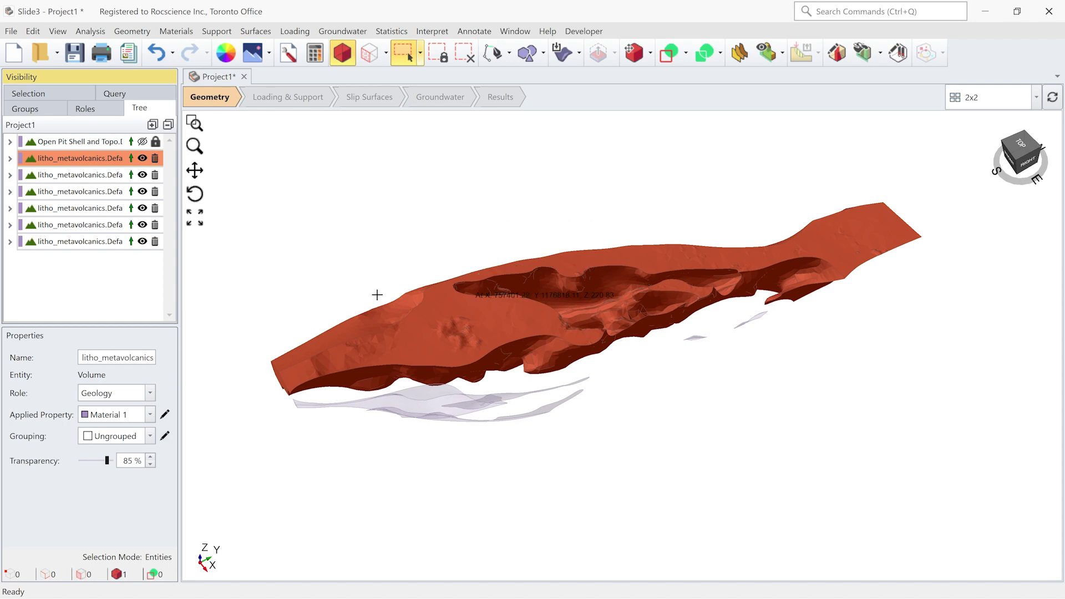
pyautogui.keyDown('shift'); pyautogui.click(84, 243); pyautogui.keyUp('shift')
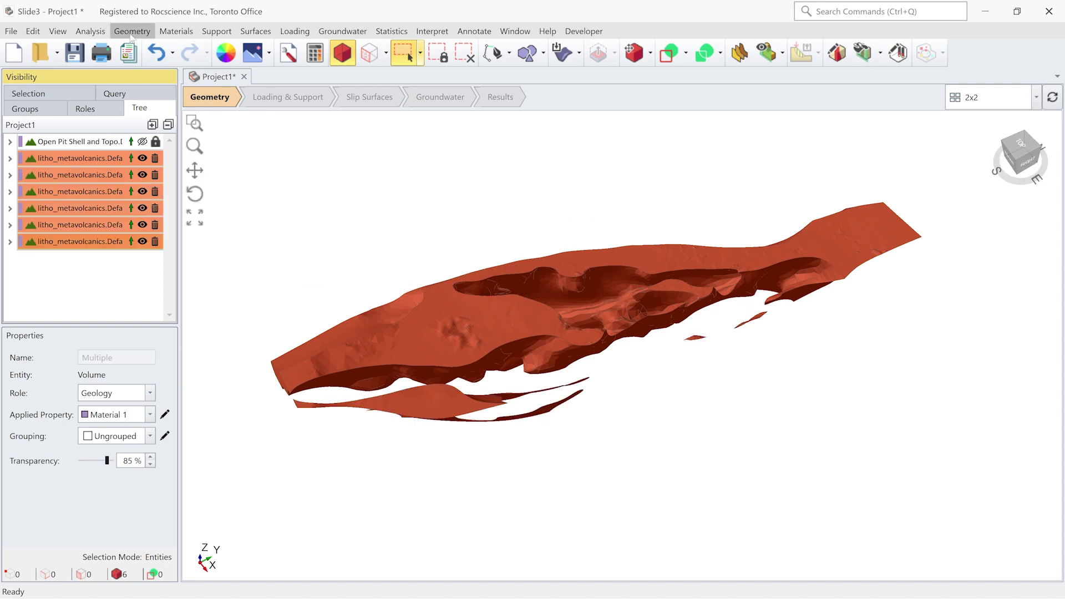
pyautogui.click(132, 32)
pyautogui.moveTo(165, 175)
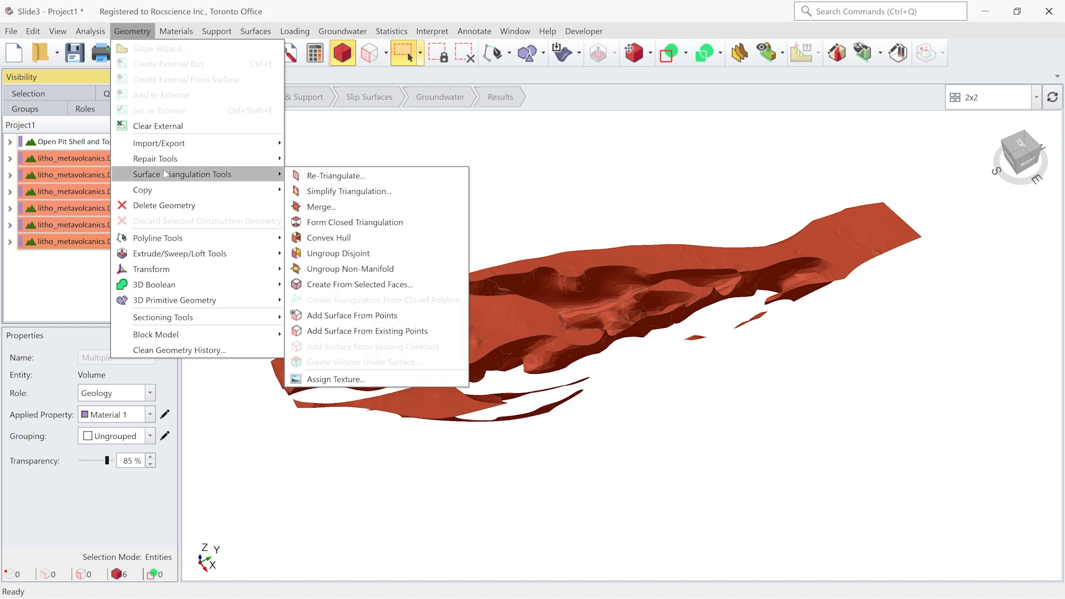
# Form closed triangulations for the six lithology surfaces, processing each separately, and inspect the results
pyautogui.click(383, 222)
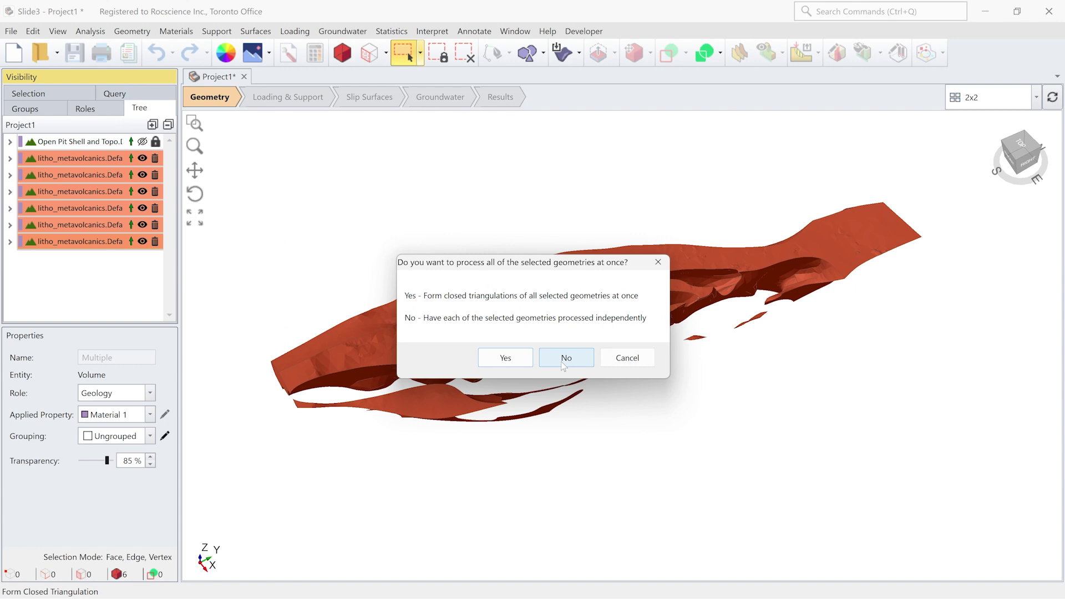
pyautogui.click(563, 362)
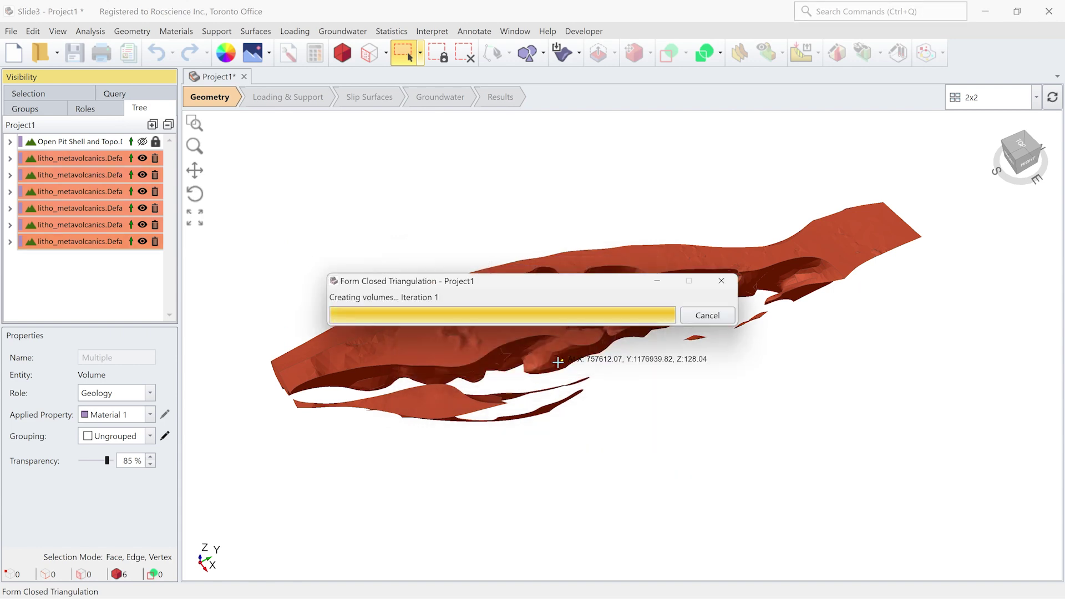
pyautogui.click(511, 416)
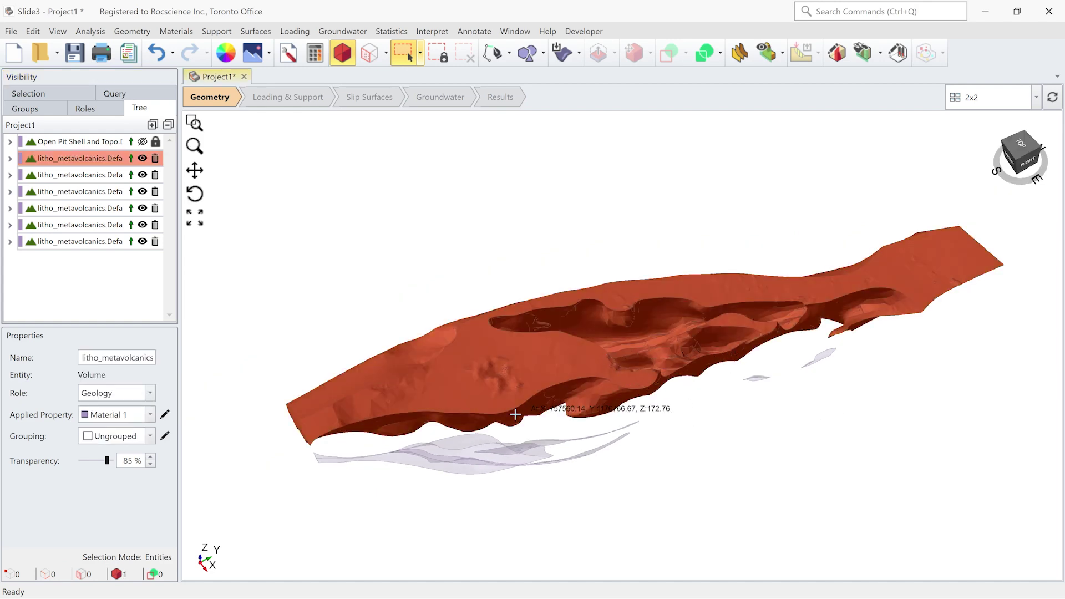
pyautogui.click(516, 446)
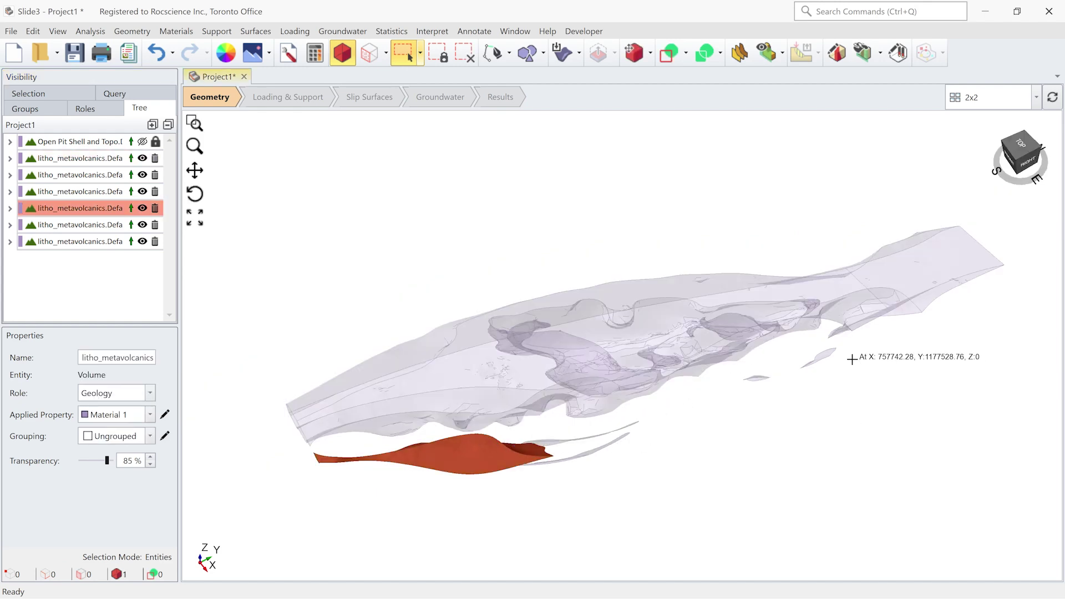
# Make the Open Pit Shell visible again and select all six lithology volumes
pyautogui.click(142, 141)
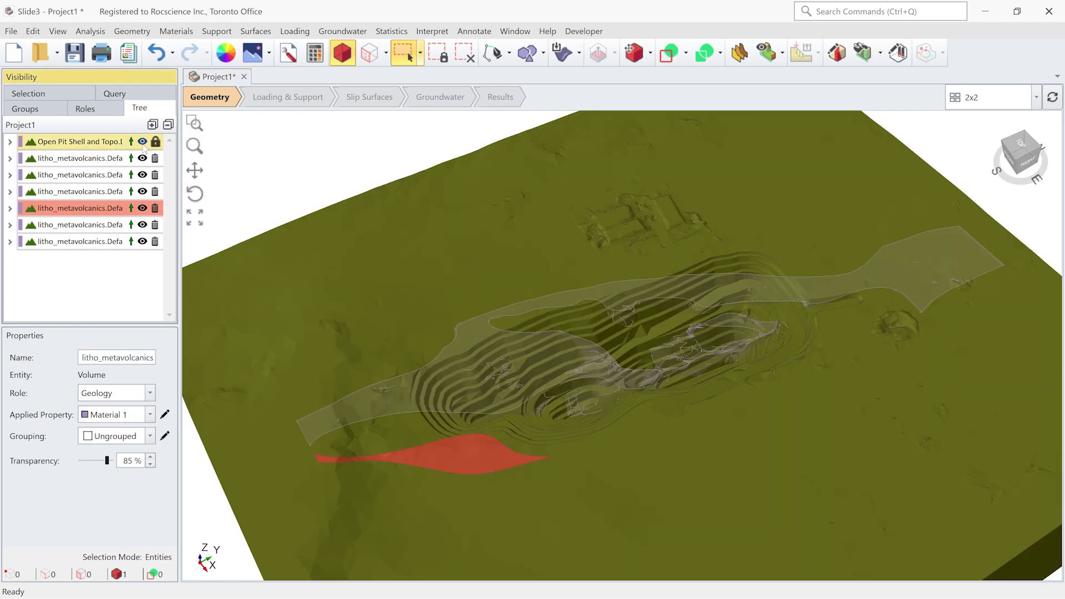
pyautogui.scroll(-2, 655, 355)
pyautogui.scroll(-2, 580, 380)
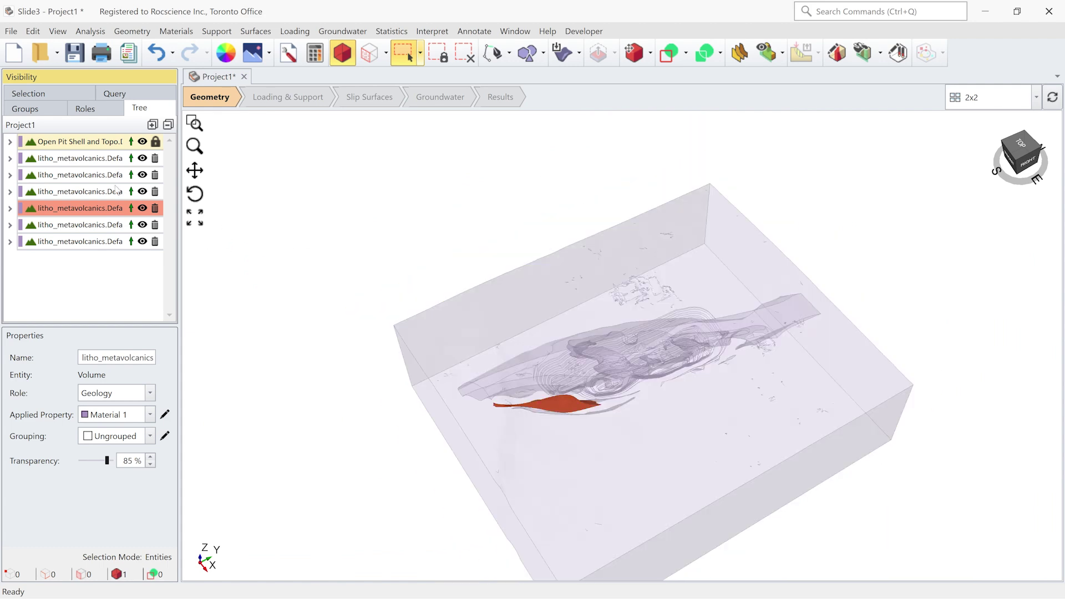
pyautogui.click(84, 158)
pyautogui.keyDown('shift'); pyautogui.click(100, 244); pyautogui.keyUp('shift')
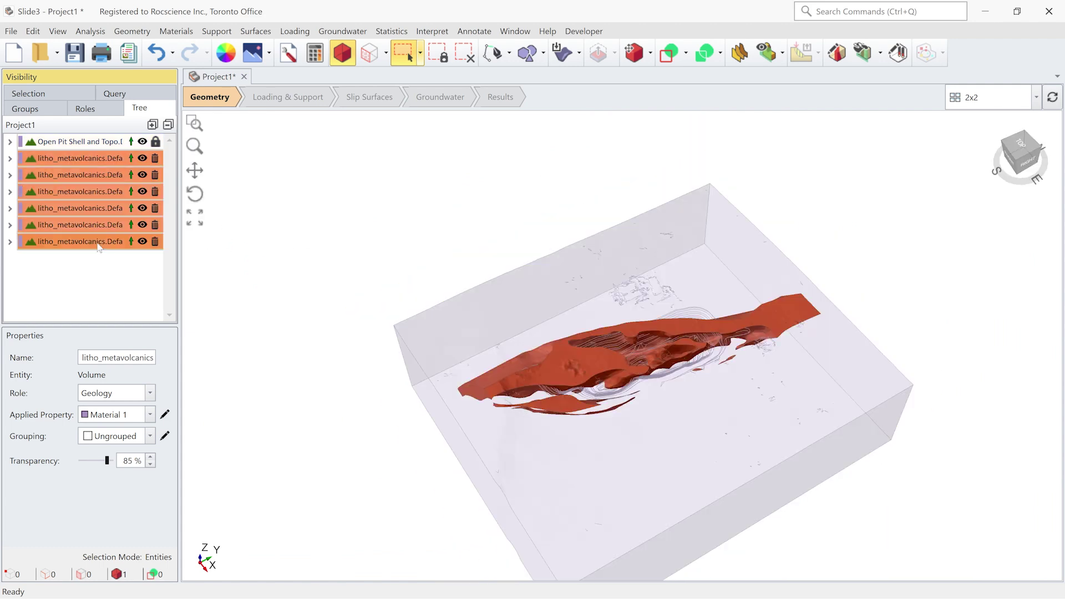
pyautogui.click(133, 31)
pyautogui.moveTo(164, 161)
pyautogui.click(322, 160)
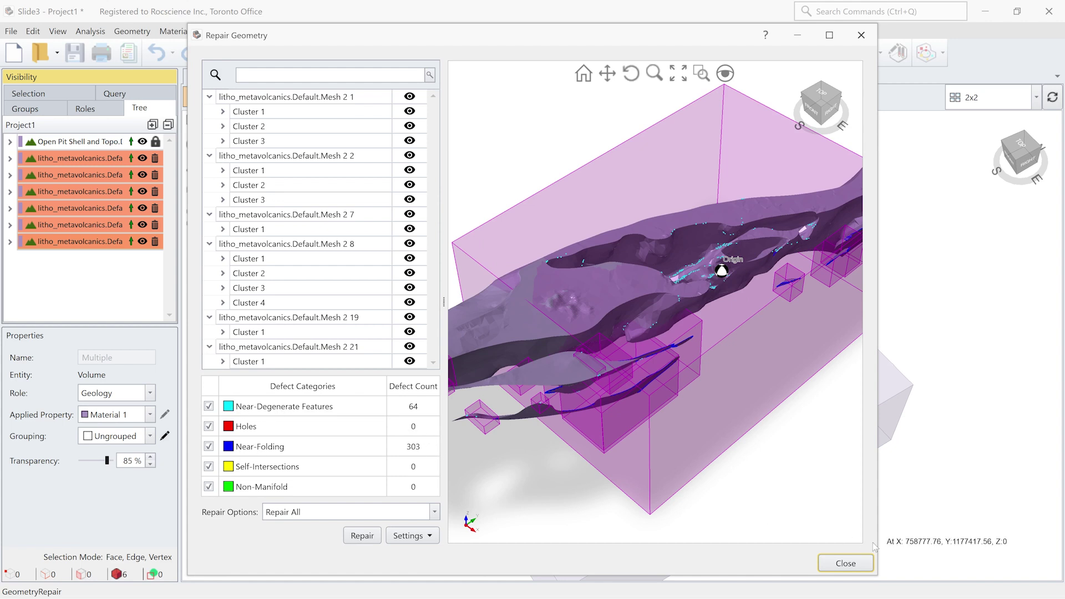
pyautogui.click(844, 563)
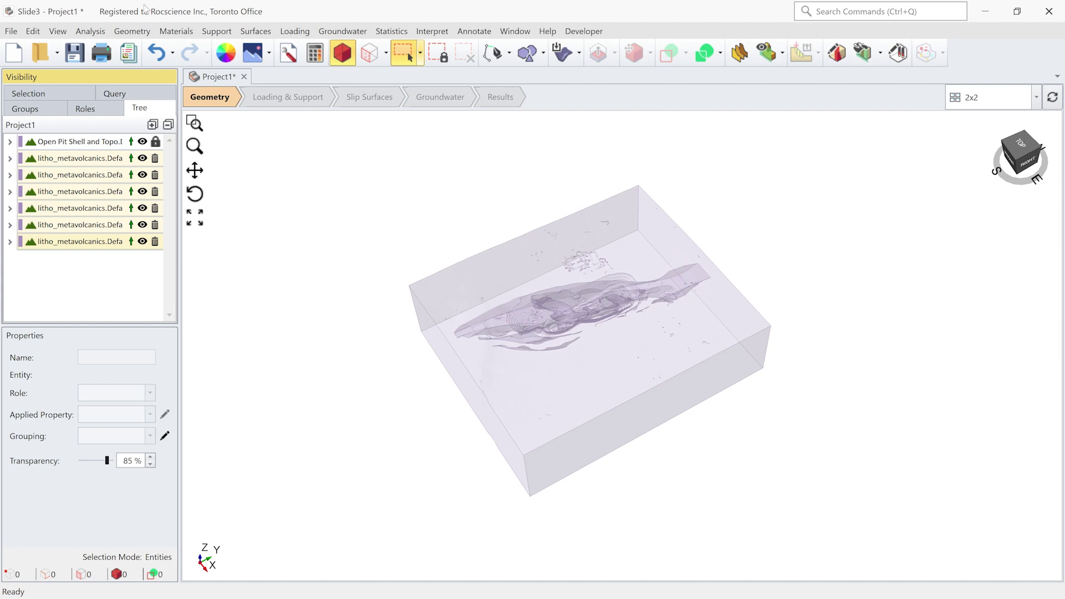
pyautogui.click(132, 31)
pyautogui.moveTo(166, 285)
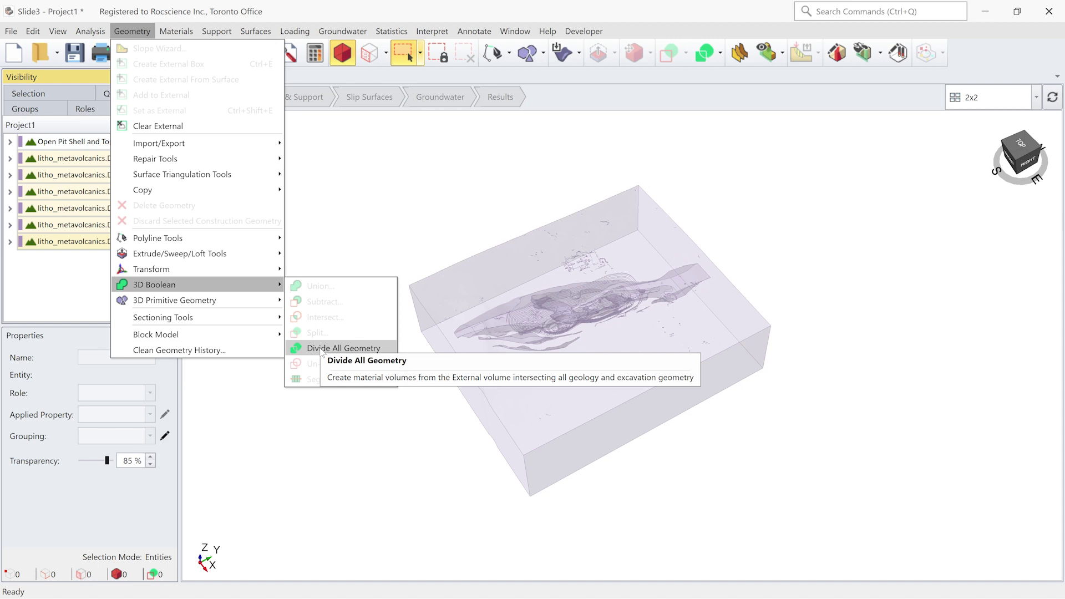
# Divide the external block by all geometry at Default quality and review the resulting volumes
pyautogui.click(321, 348)
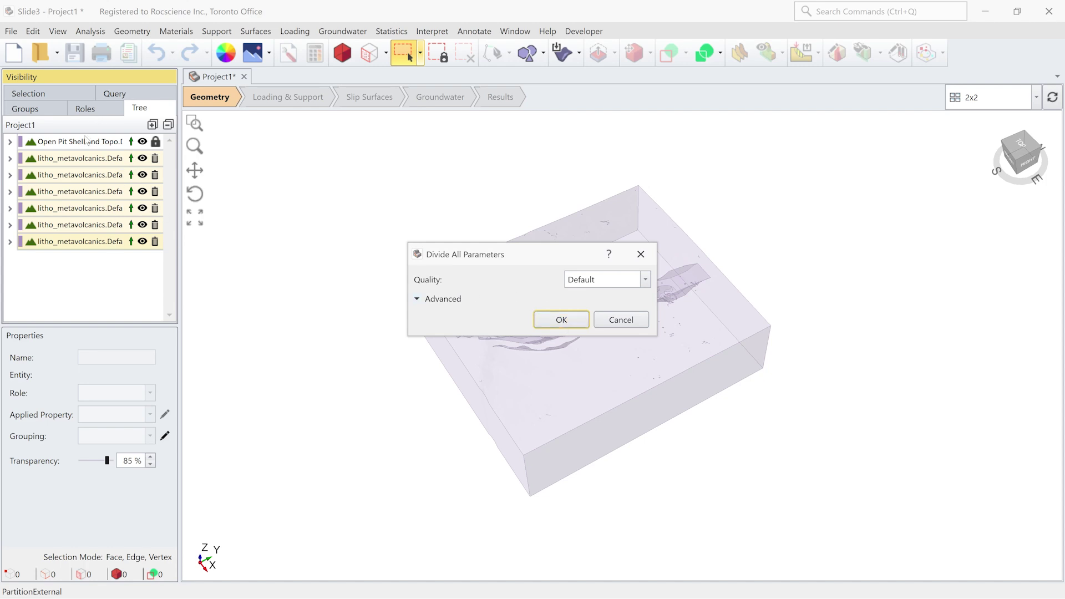
pyautogui.click(548, 318)
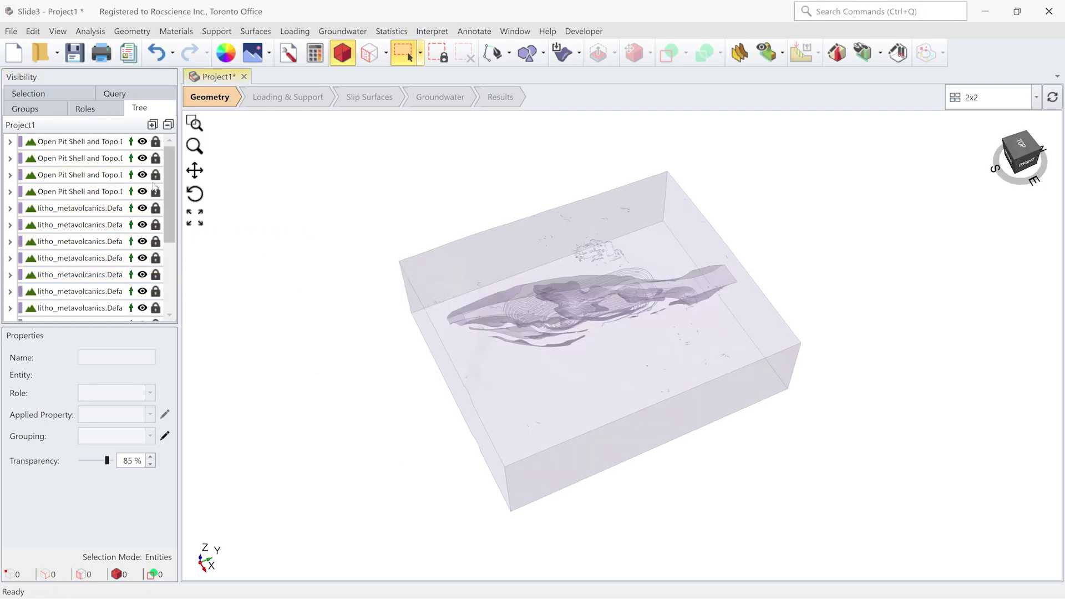
pyautogui.scroll(-3, 150, 260)
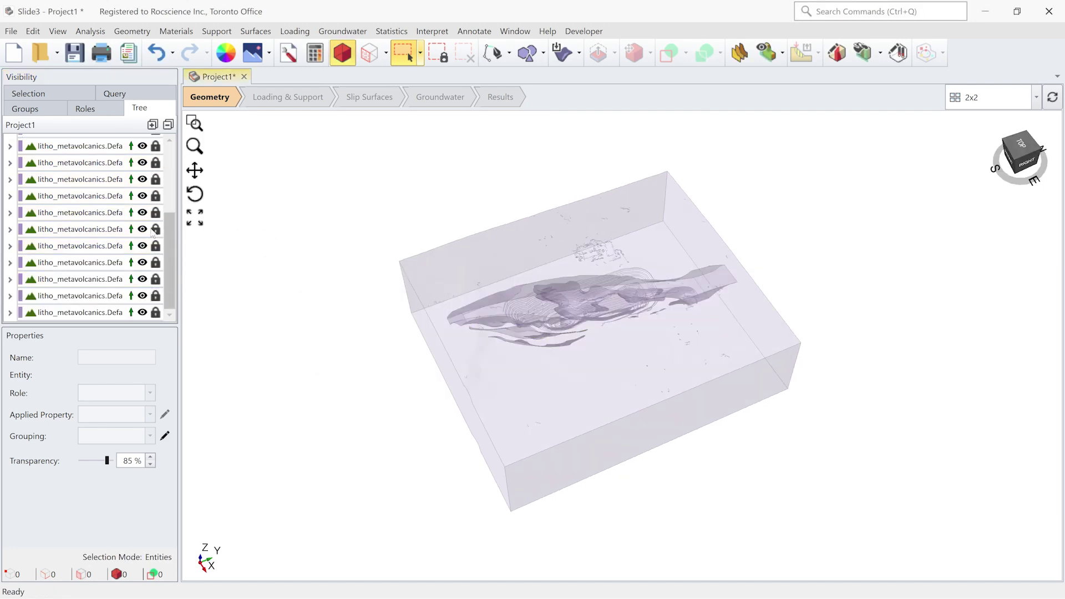
pyautogui.scroll(1, 128, 250)
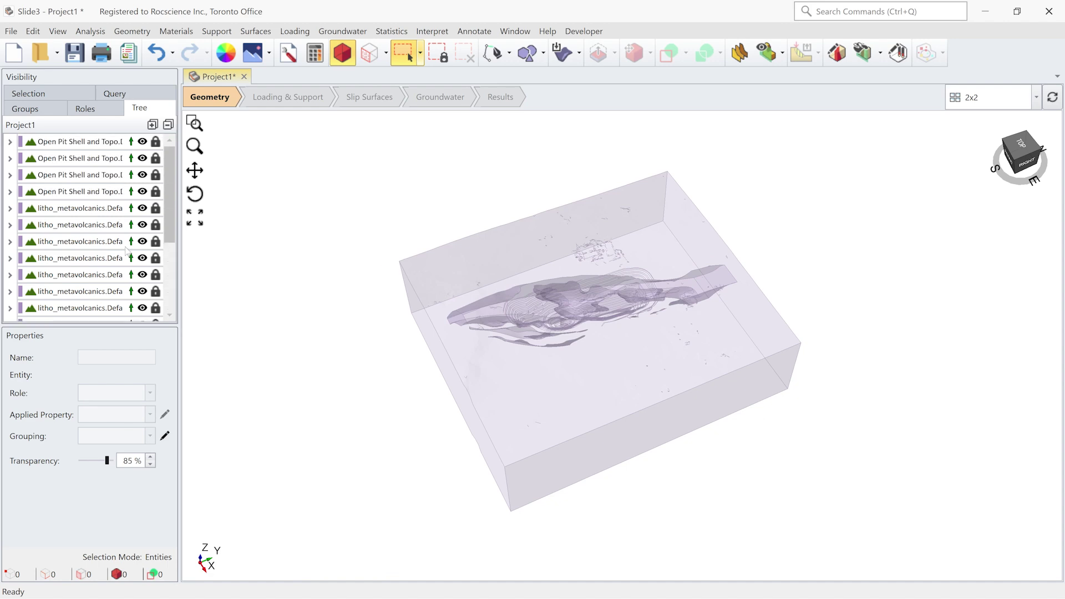
pyautogui.scroll(-3, 100, 191)
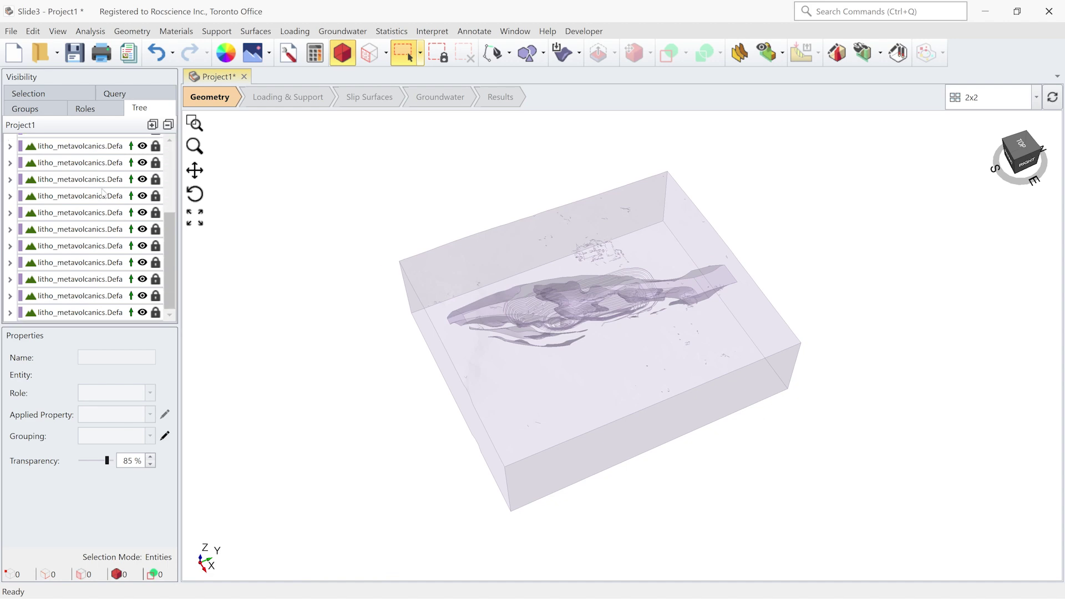
pyautogui.scroll(2, 102, 192)
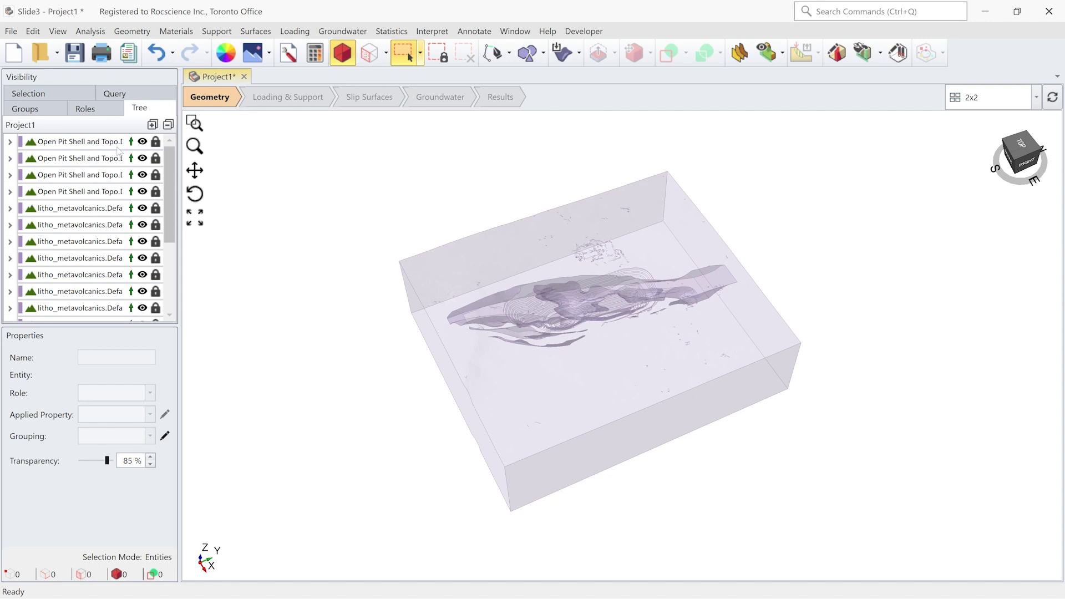
pyautogui.click(123, 33)
# Collapse the 14 volumes below 5506.49 m3 via Advanced Filtering, leaving five volumes
pyautogui.moveTo(169, 162)
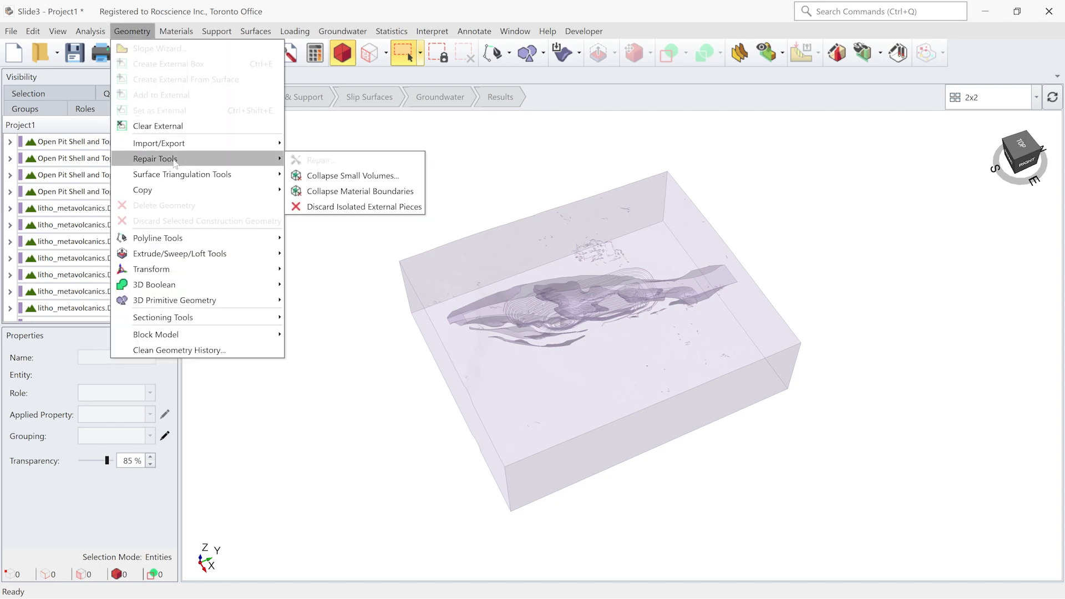
pyautogui.click(337, 177)
pyautogui.moveTo(544, 231)
pyautogui.mouseDown()
pyautogui.moveTo(328, 231)
pyautogui.moveTo(480, 275)
pyautogui.moveTo(534, 271)
pyautogui.moveTo(553, 219)
pyautogui.mouseUp()
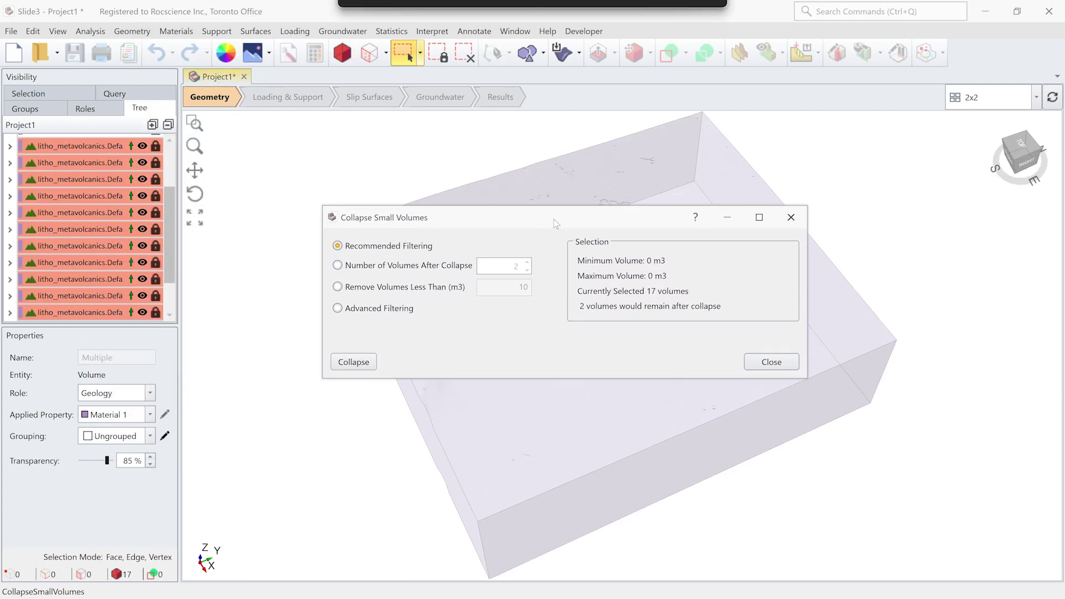
pyautogui.click(388, 310)
pyautogui.moveTo(562, 224); pyautogui.dragTo(388, 20)
pyautogui.click(718, 468)
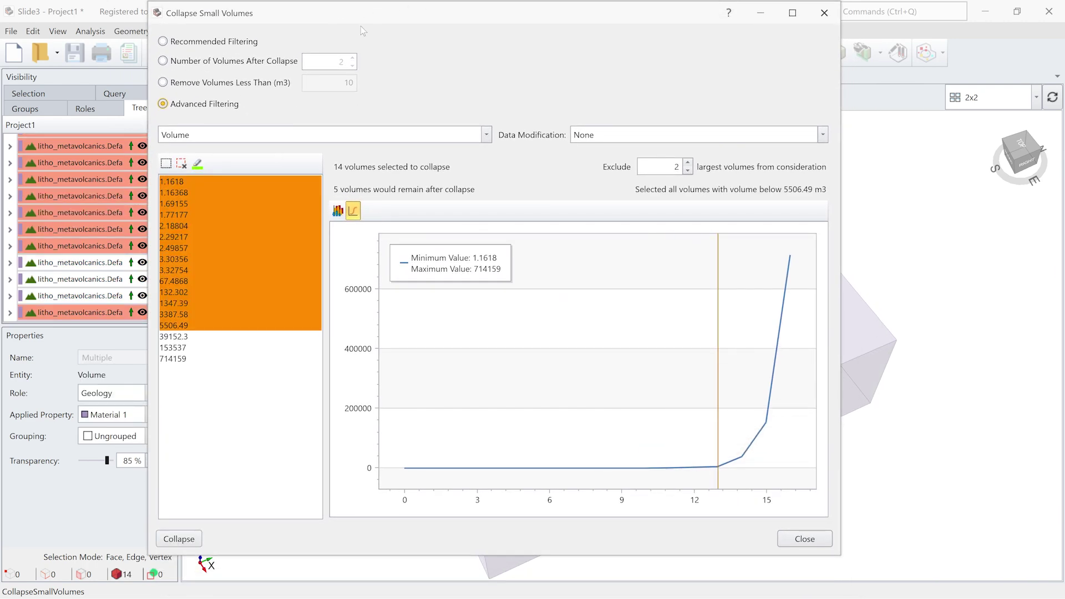
pyautogui.moveTo(361, 25); pyautogui.dragTo(388, 29)
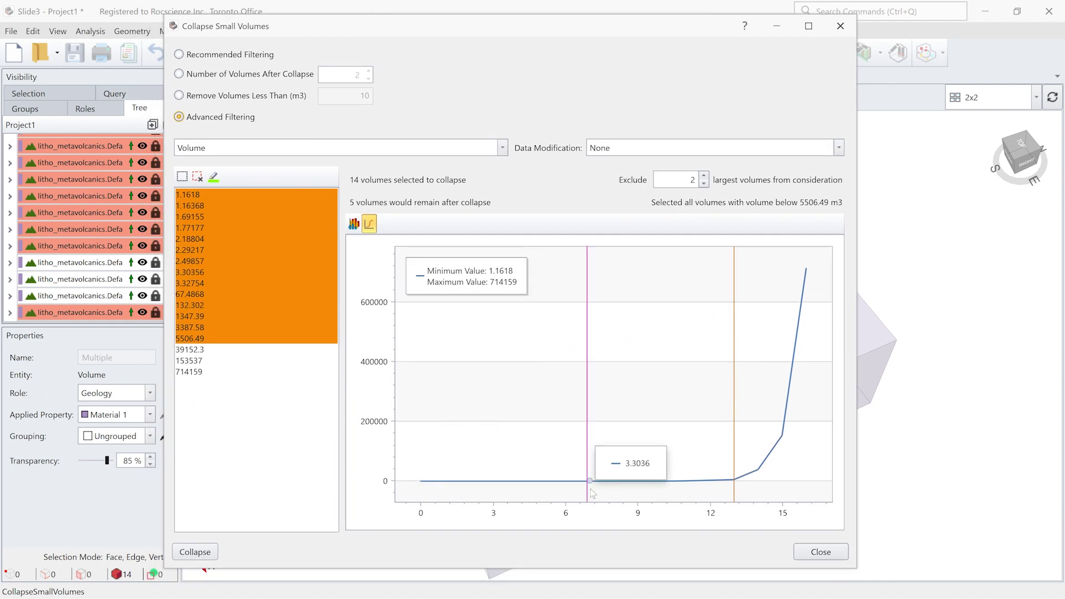
pyautogui.click(195, 552)
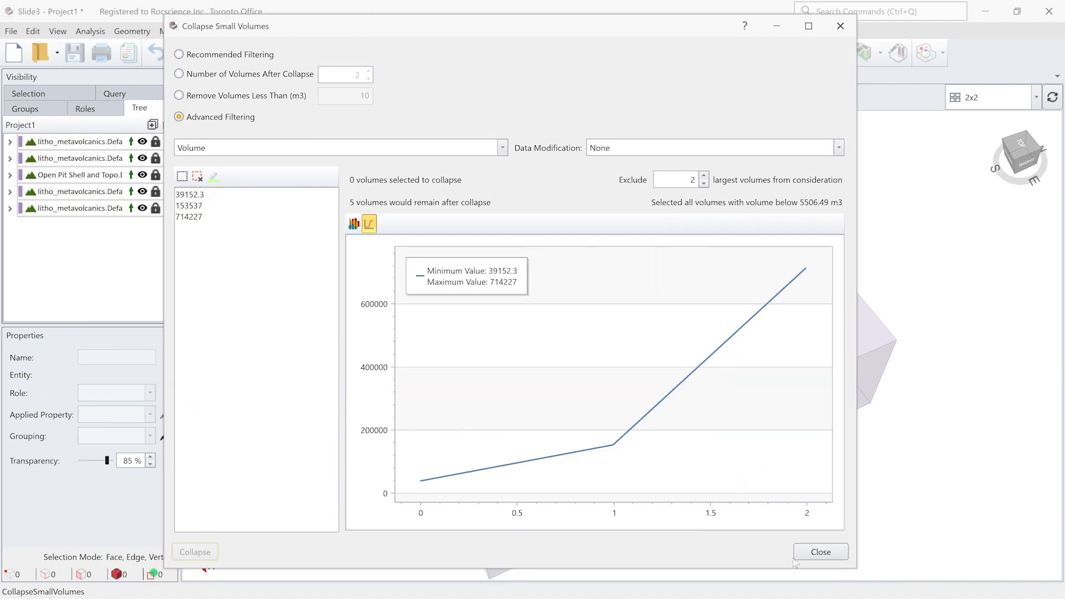
pyautogui.click(820, 552)
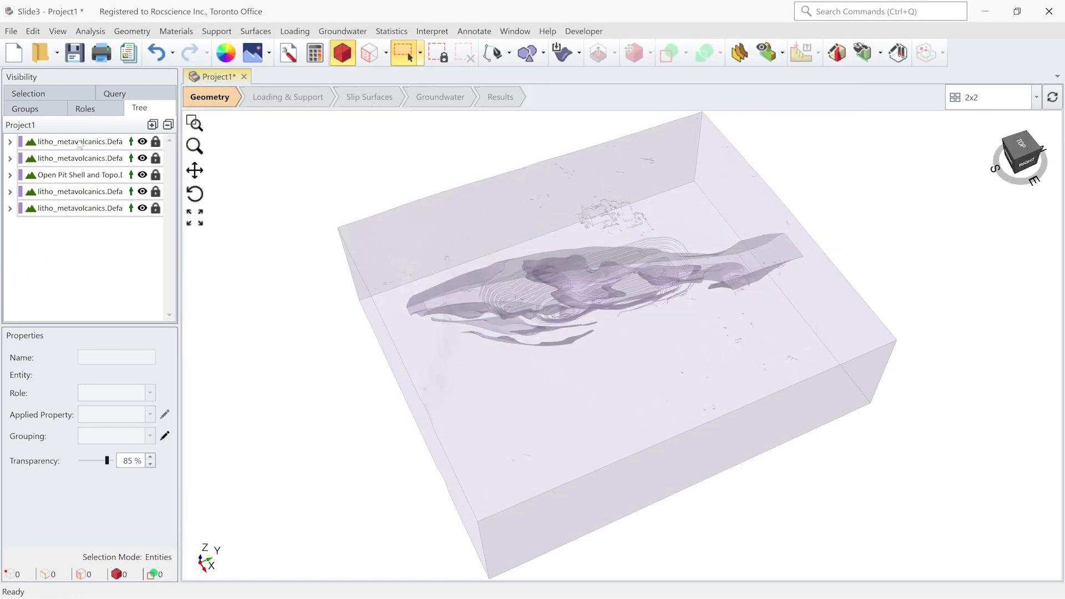
pyautogui.click(58, 191)
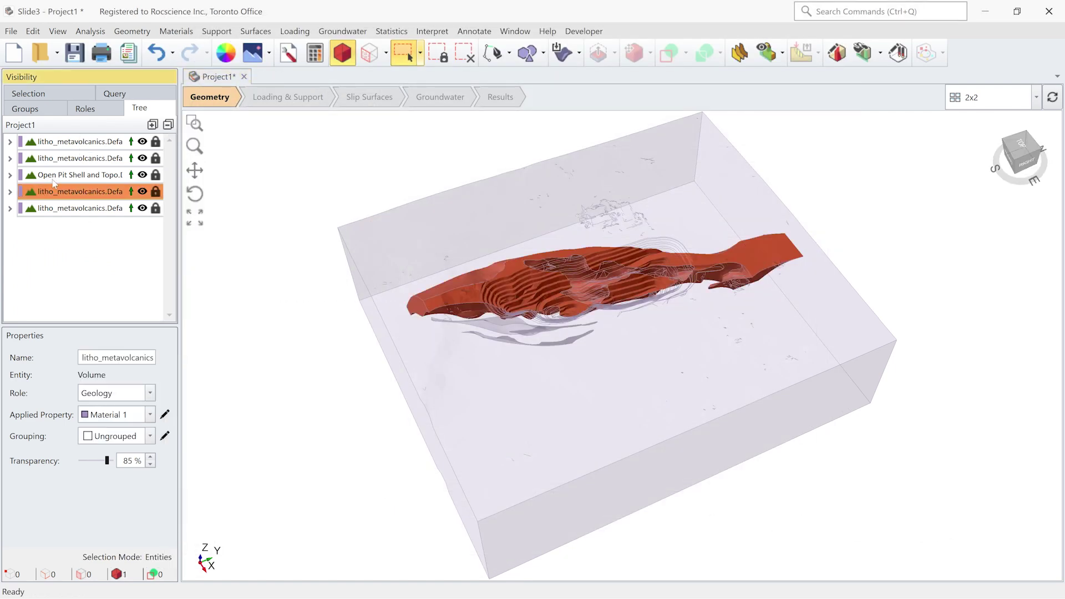